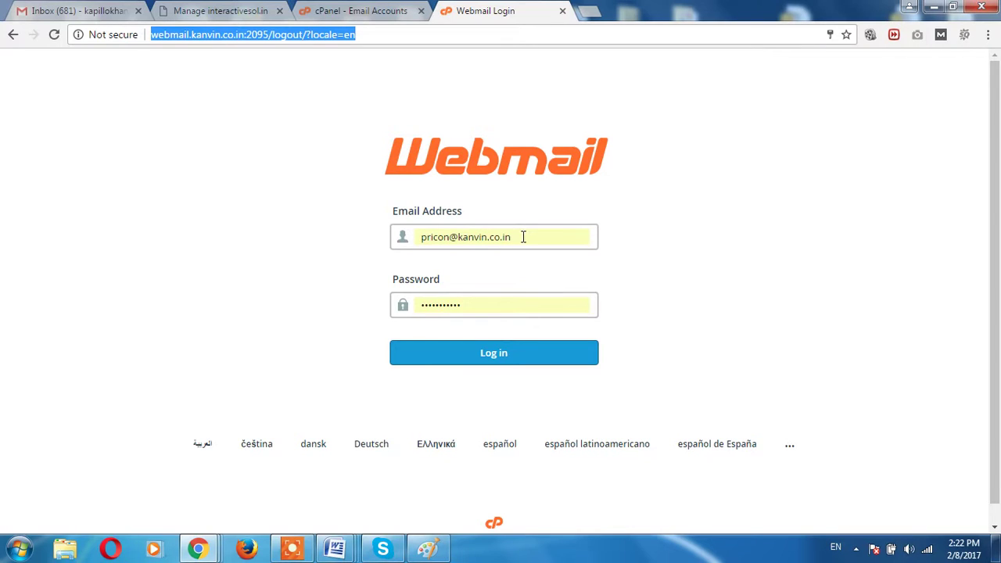
- Log in to the domain's cPanel Webmail and open its Forwarders page
left_click(495, 356)
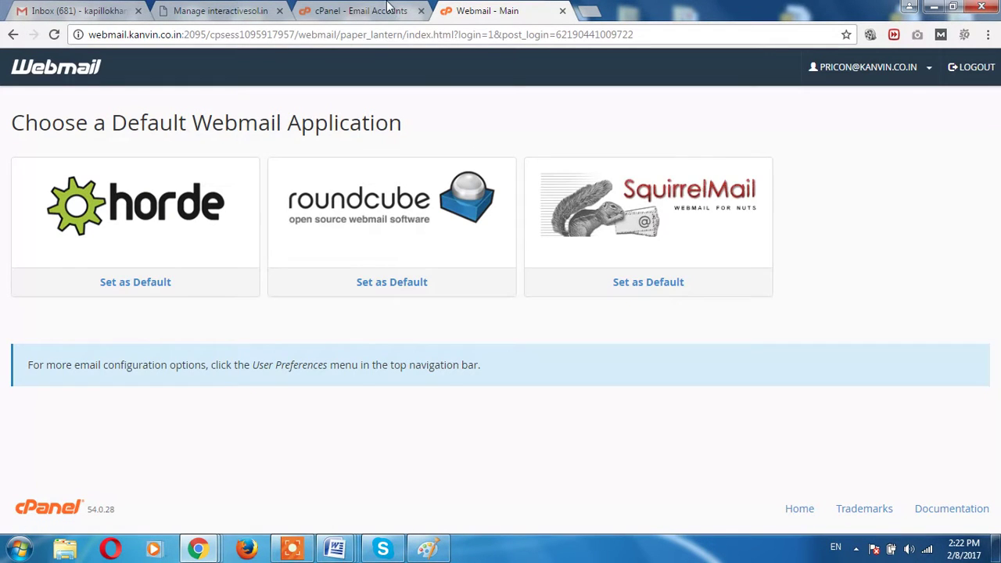
left_click(922, 70)
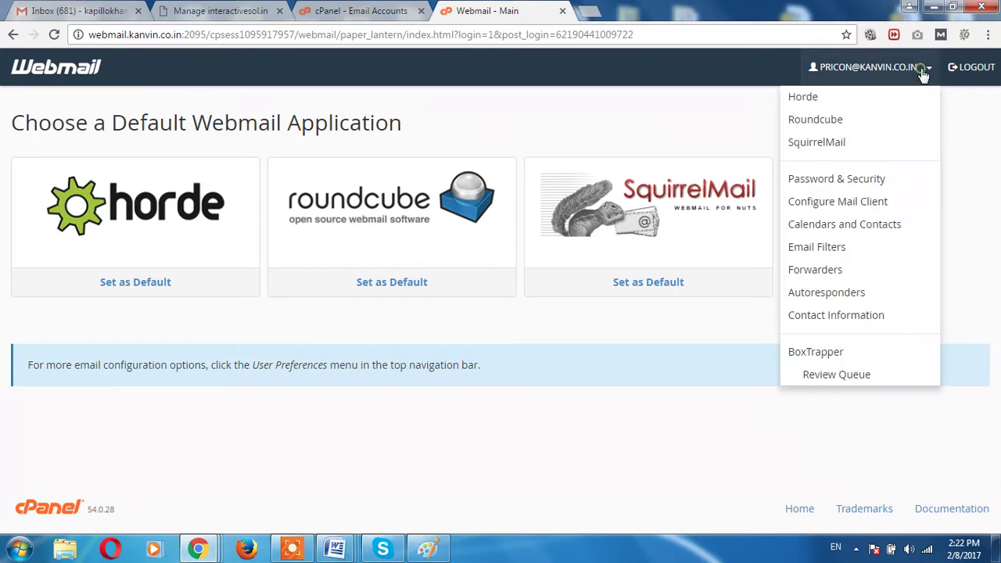
left_click(824, 272)
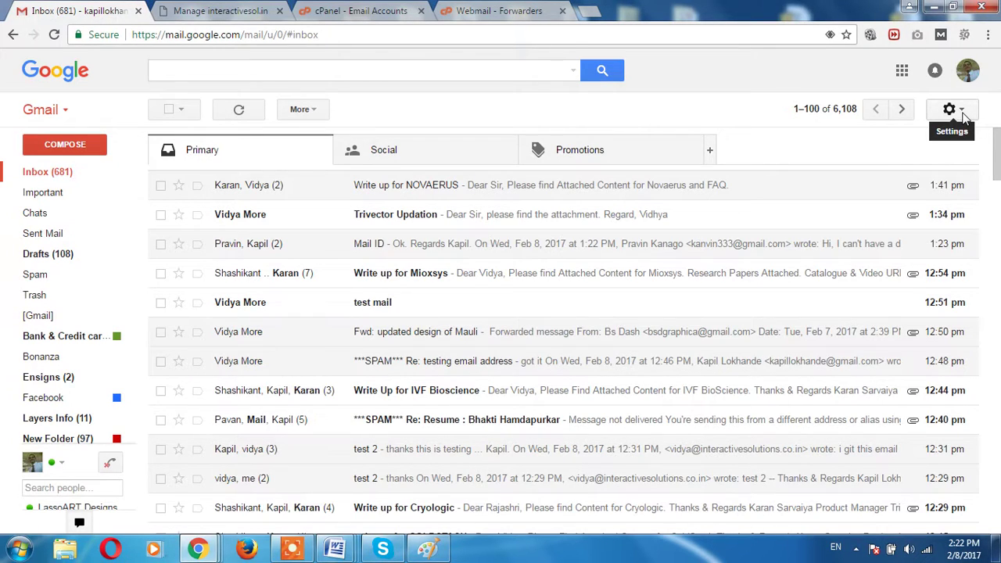
- Open Gmail Settings on the Accounts and Import tab and start 'Add a mail account'
left_click(961, 112)
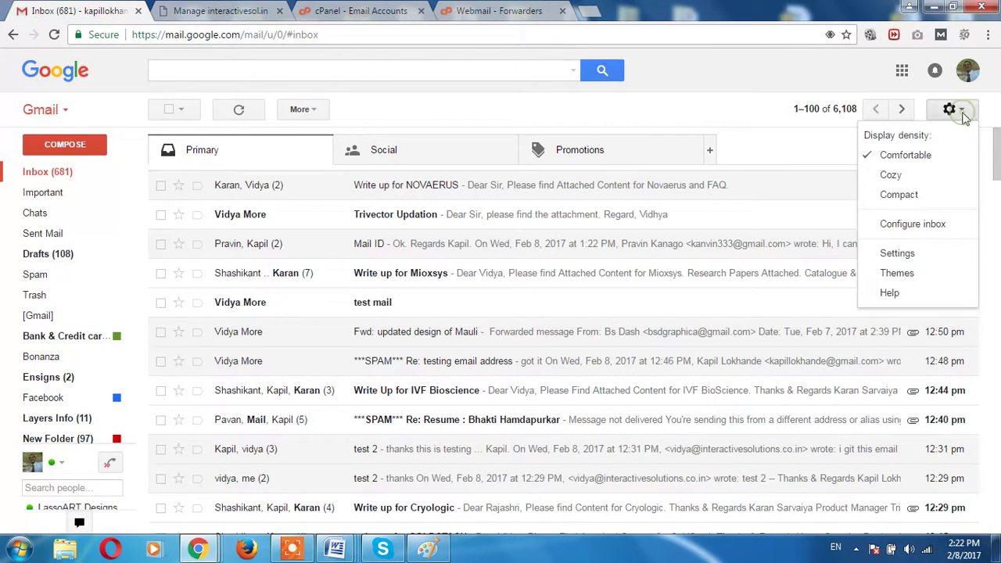
left_click(903, 258)
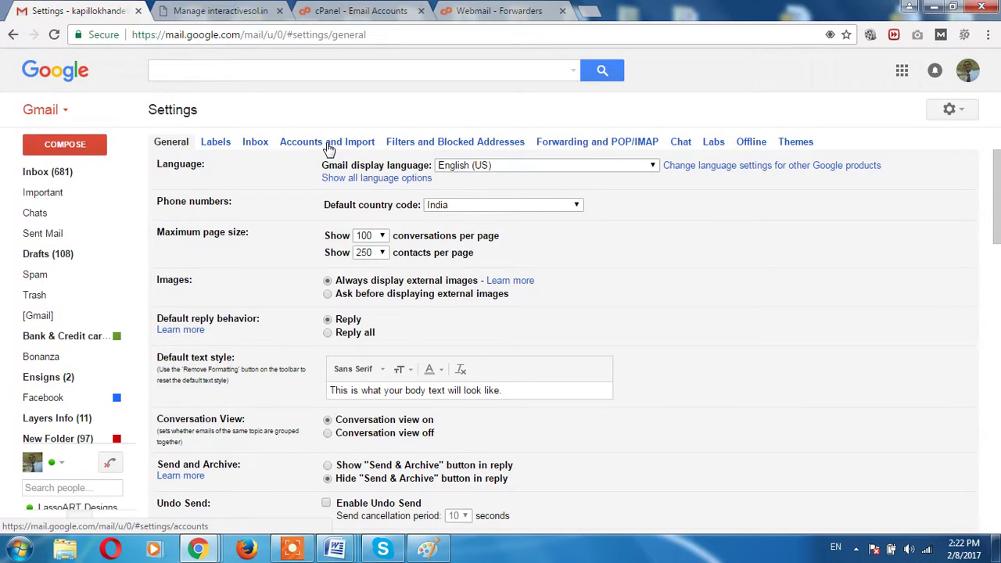
left_click(329, 145)
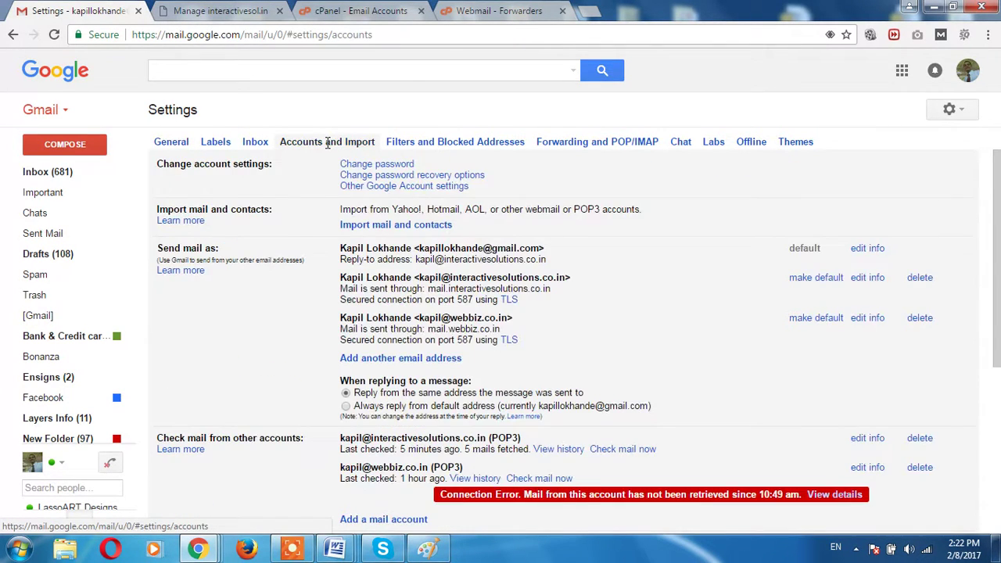
scroll(328, 196, "down", 2)
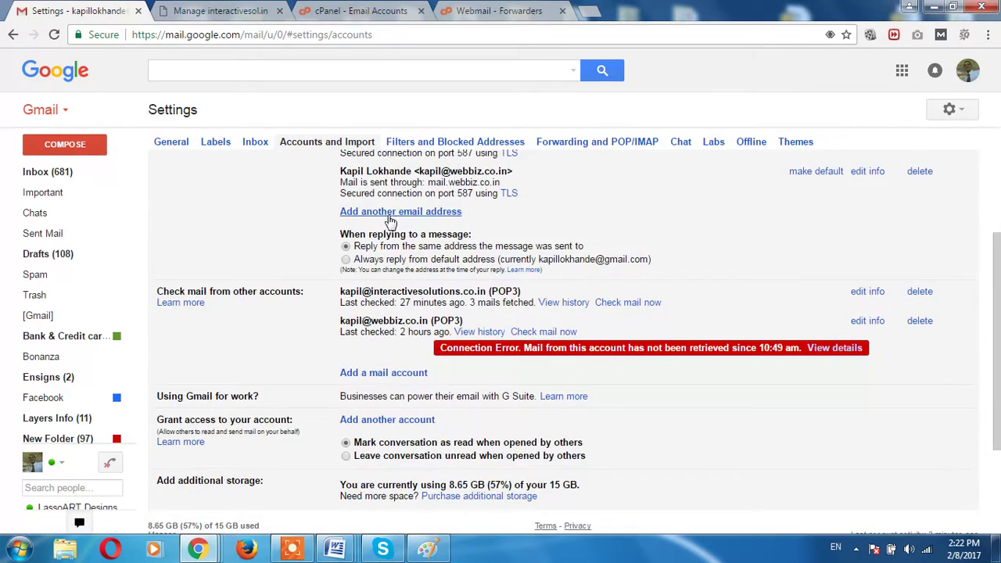
scroll(383, 227, "up", 2)
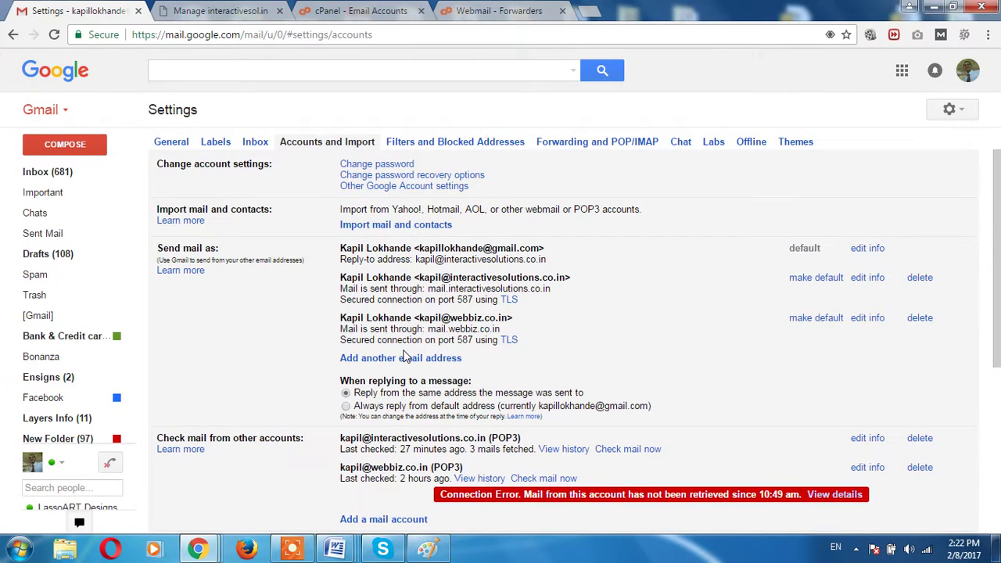
scroll(394, 347, "down", 1)
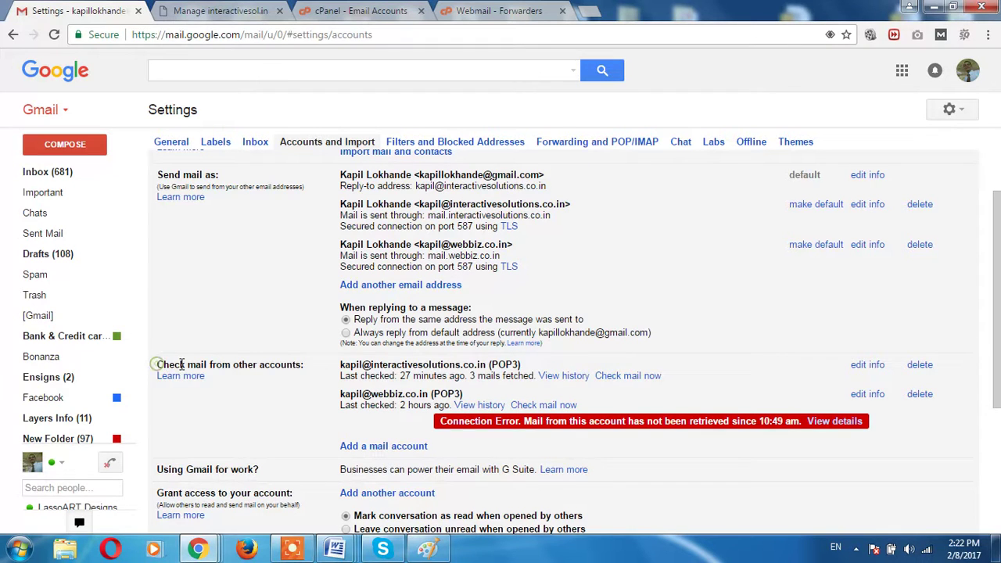
left_click_drag(157, 364, 317, 366)
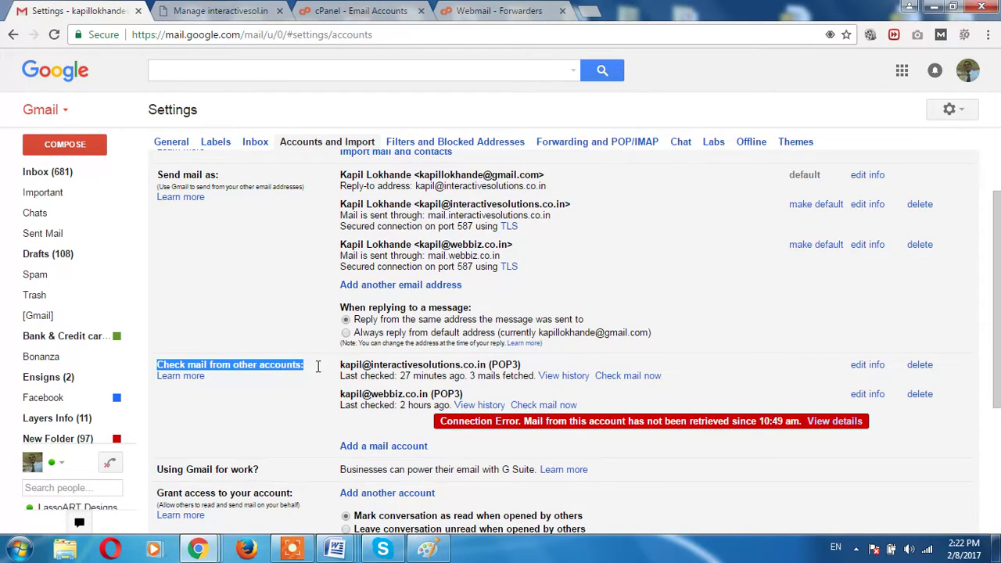
left_click(390, 449)
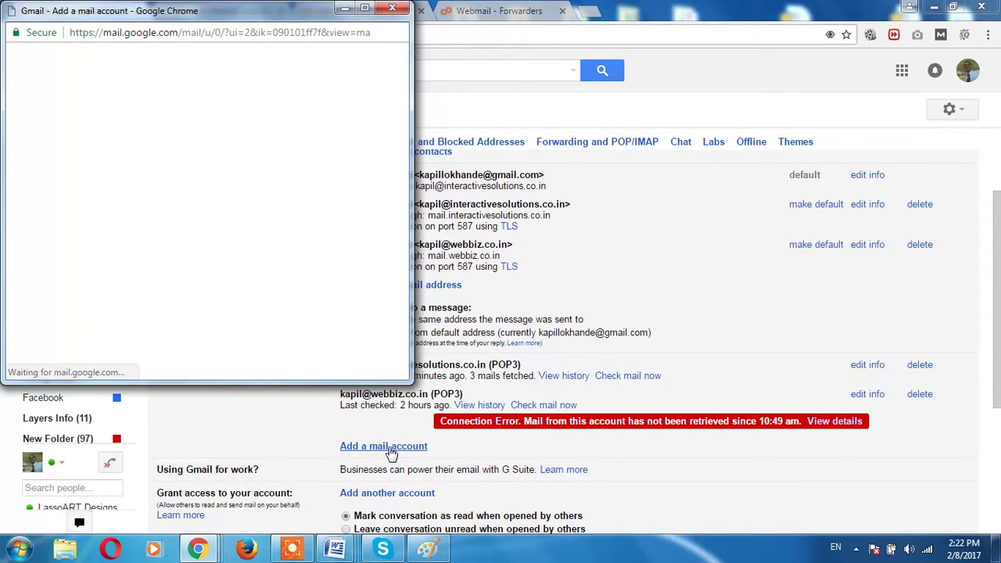
- Check the webmail forwarders and cPanel email accounts tabs, then return to Gmail settings
left_click(514, 15)
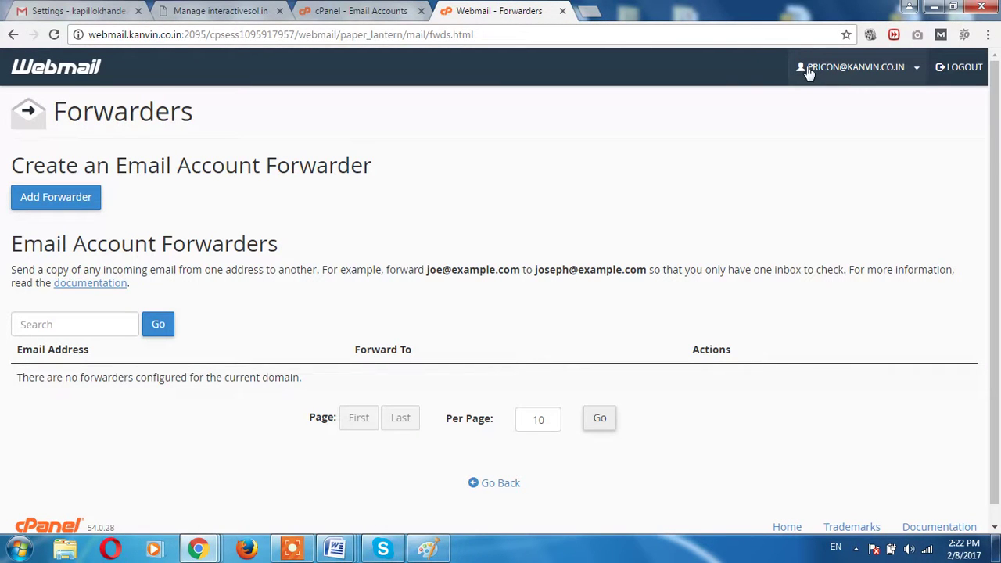
left_click(334, 11)
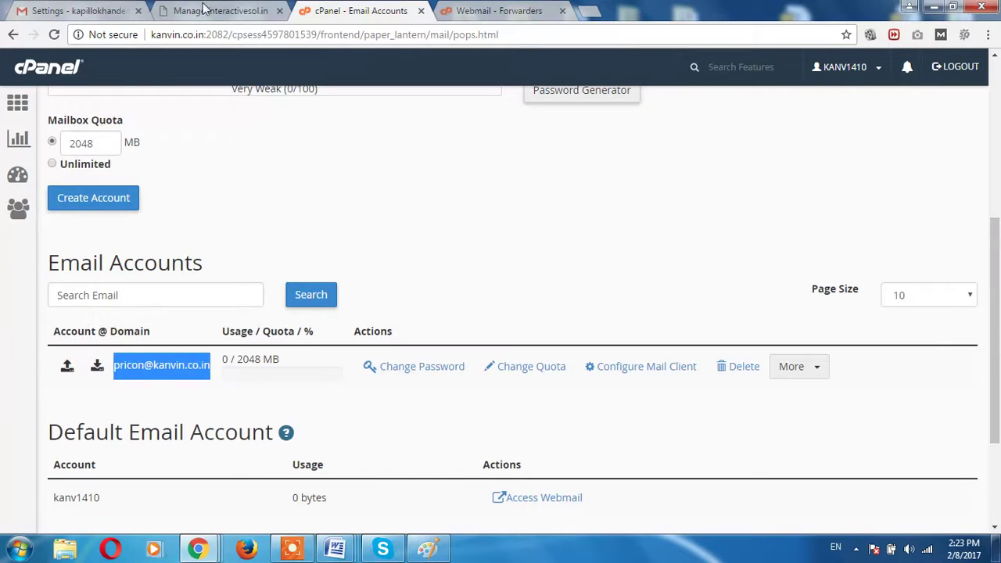
left_click(76, 14)
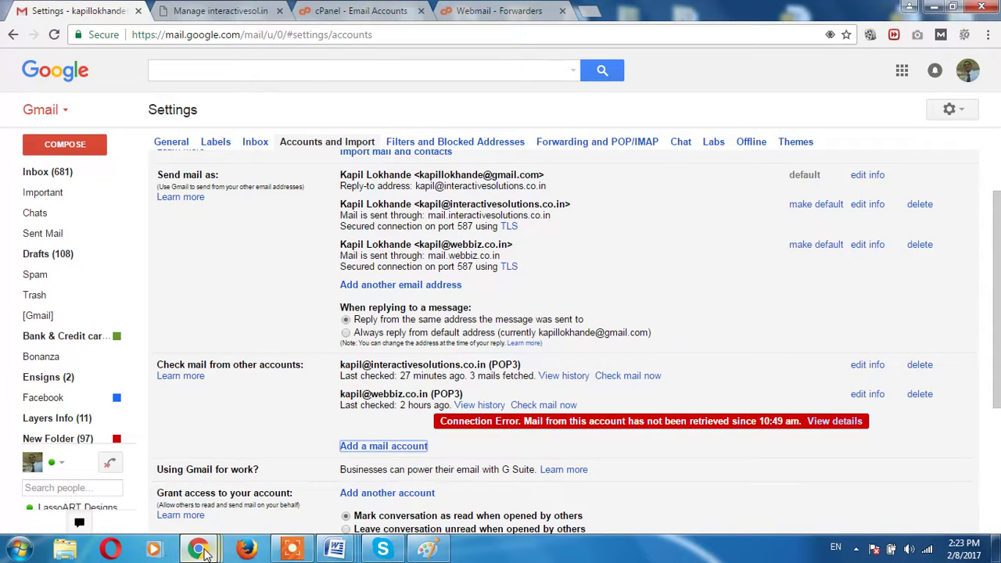
- Paste the domain mailbox address into the popup and choose POP3 import
mouse_move(197, 549)
left_click(937, 494)
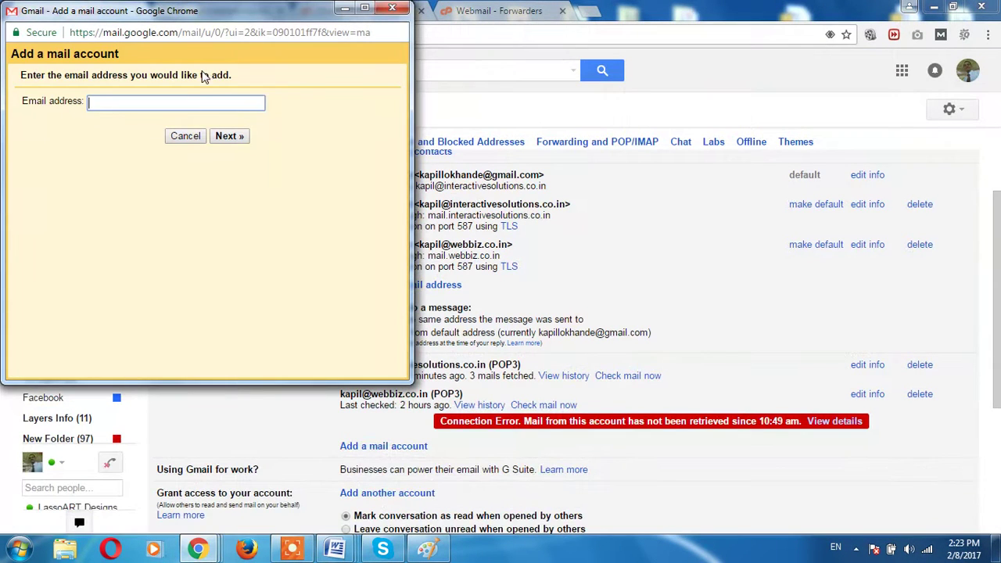
key("ctrl+v")
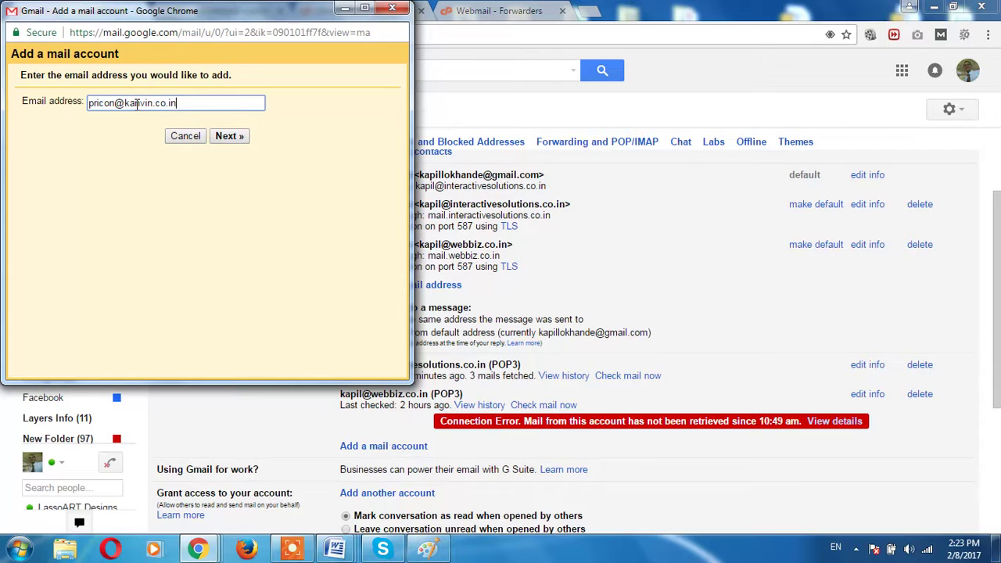
left_click(230, 138)
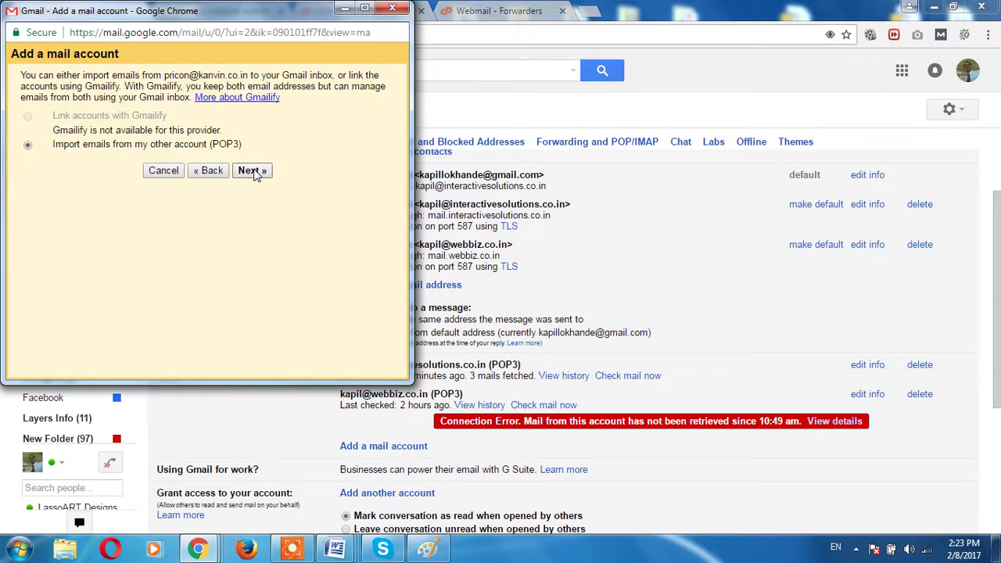
left_click(254, 174)
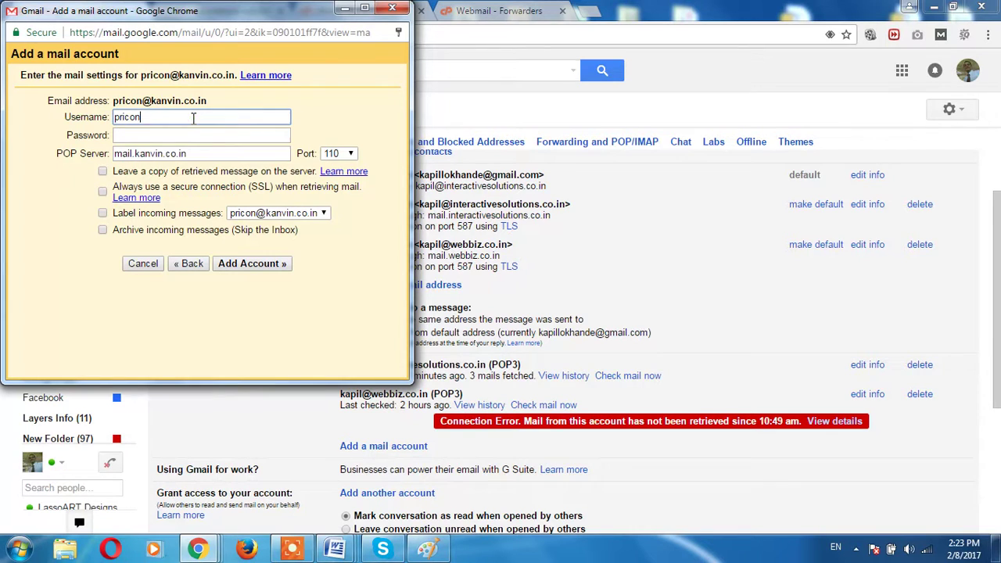
- Add the POP3 account using the full address, its password, and mail.kanvin.co.in port 110
key("BackSpace")
key("BackSpace")
key("BackSpace")
key("BackSpace")
key("BackSpace")
key("BackSpace")
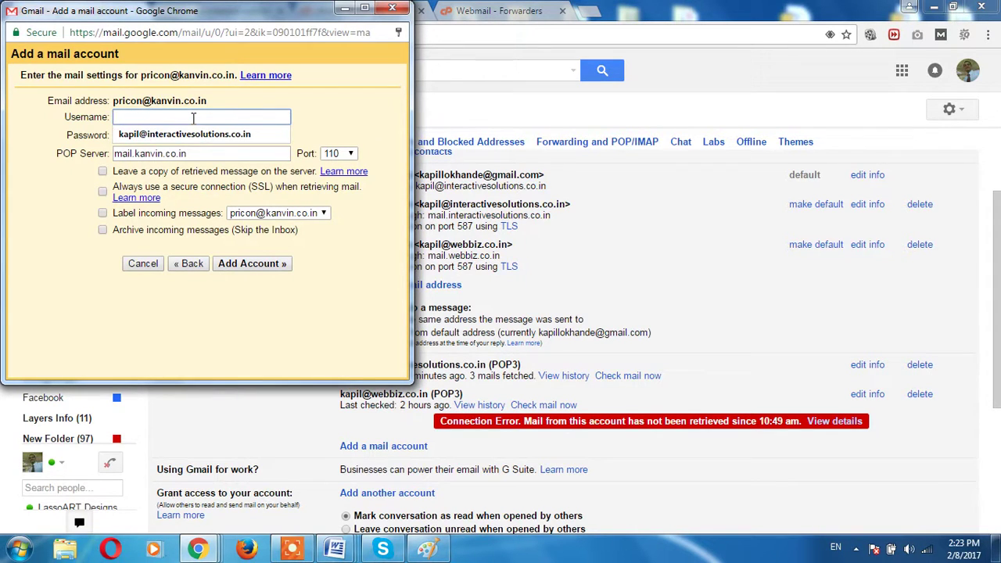
key("ctrl+v")
left_click(187, 135)
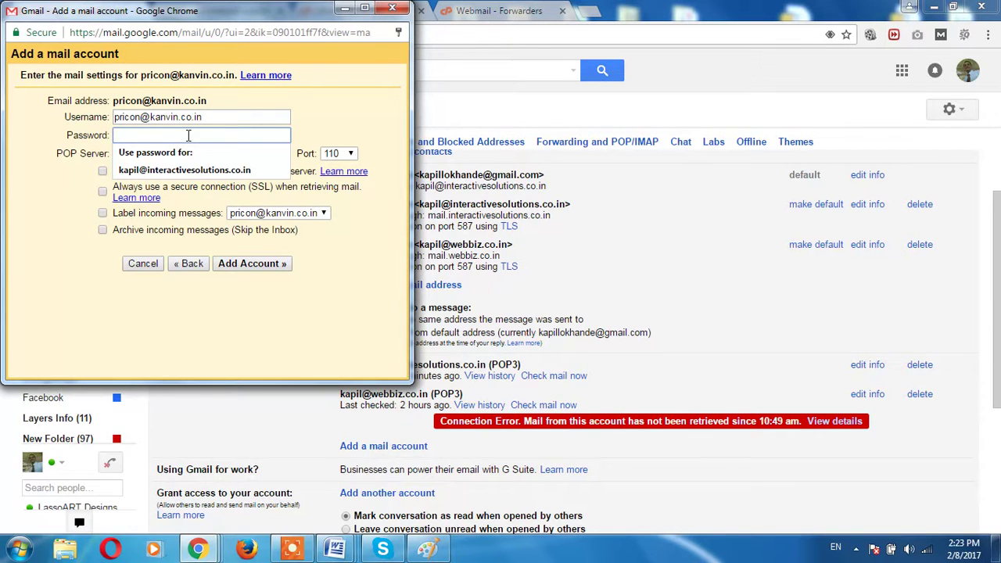
type("••••••")
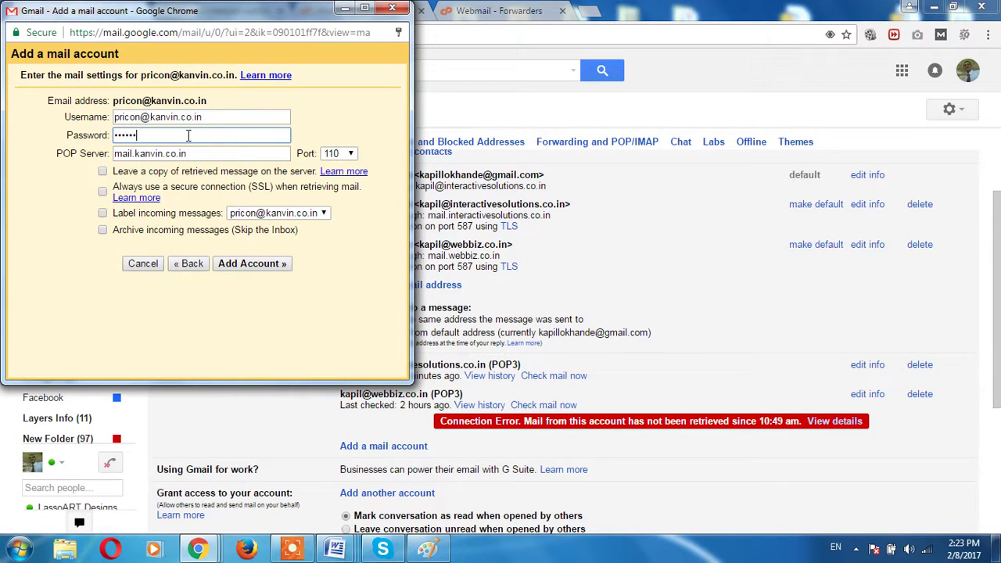
type("••••")
left_click(238, 263)
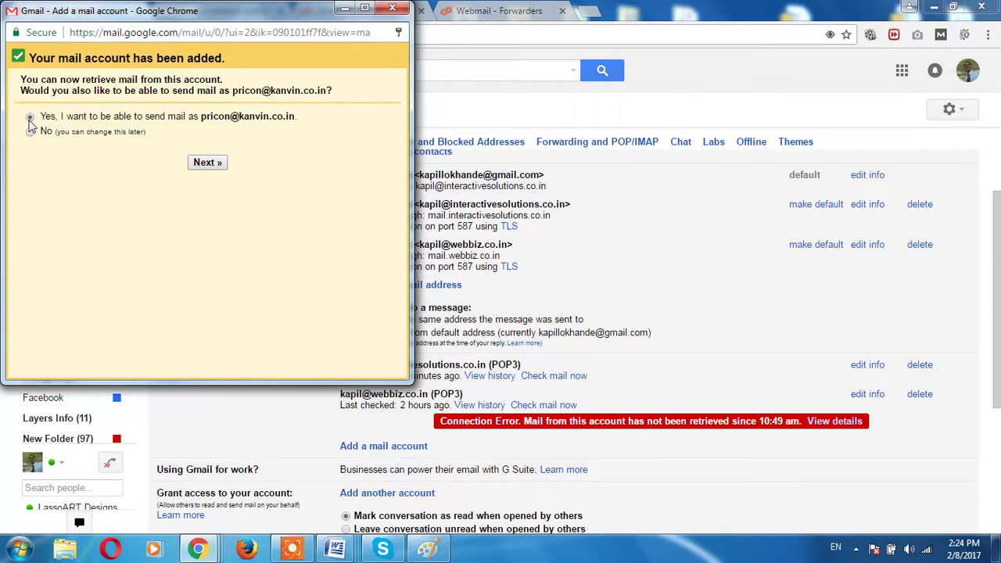
- Choose to send mail as the domain address and replace the sender name with the user's name
left_click(202, 166)
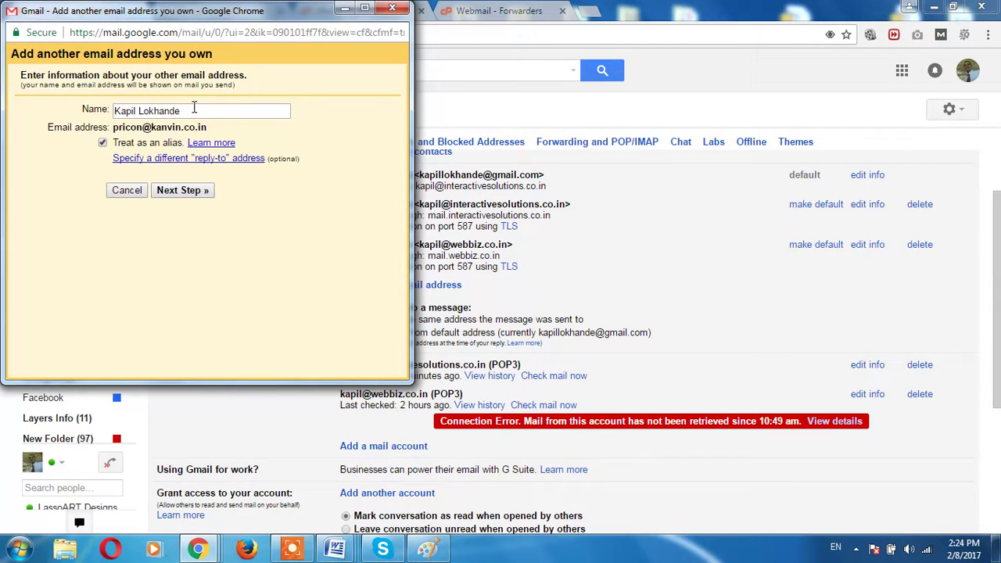
left_click(194, 110)
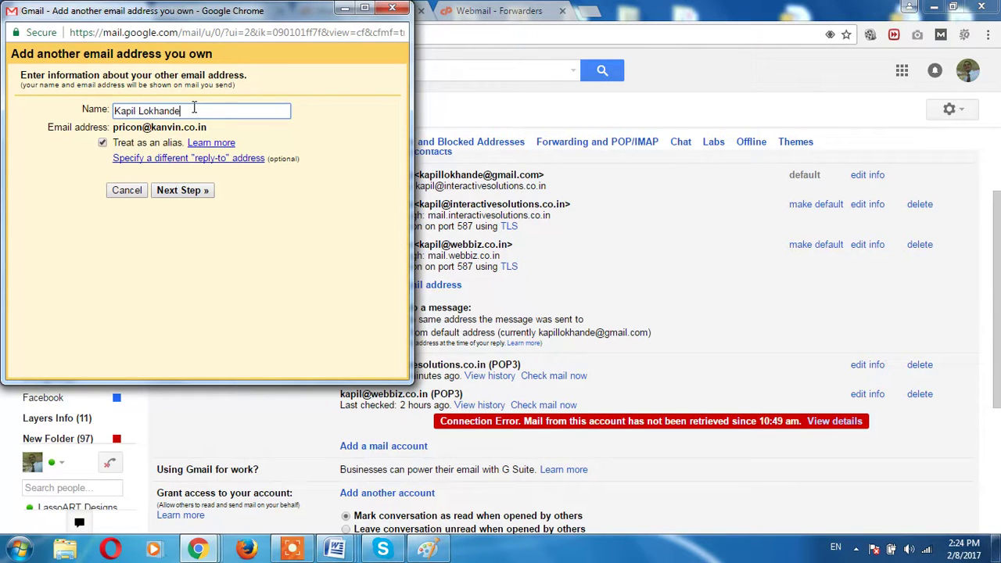
key("BackSpace")
key("BackSpace")
key("BackSpace")
key("BackSpace")
key("BackSpace")
key("BackSpace")
key("BackSpace")
key("BackSpace")
key("BackSpace")
key("BackSpace")
key("BackSpace")
key("BackSpace")
key("BackSpace")
key("BackSpace")
type("Pra")
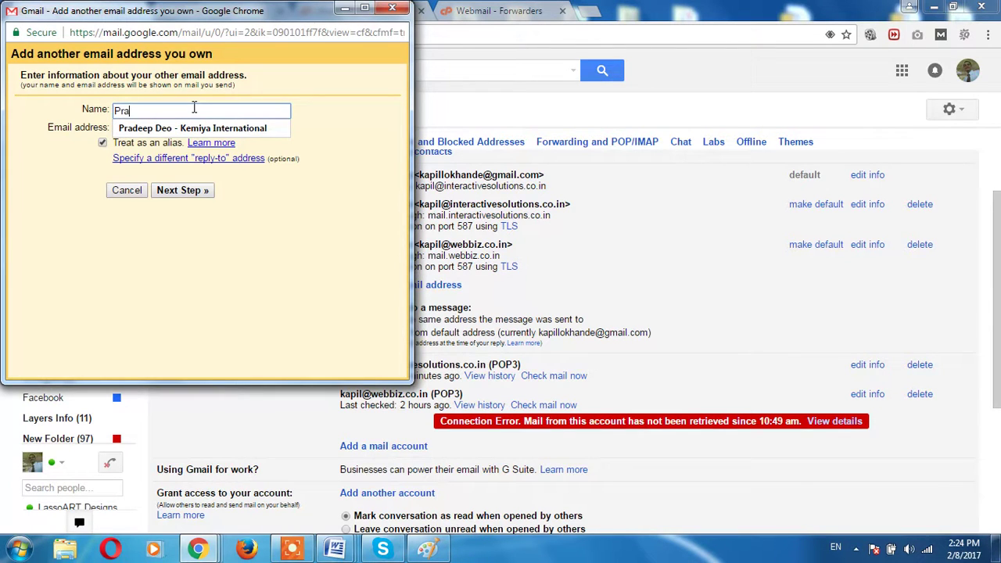
type("vin")
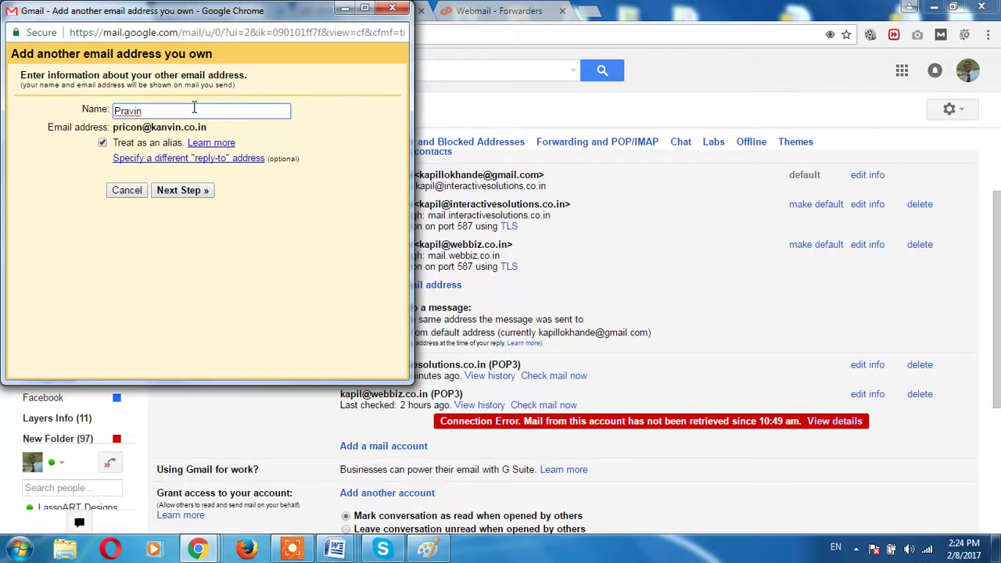
left_click(180, 194)
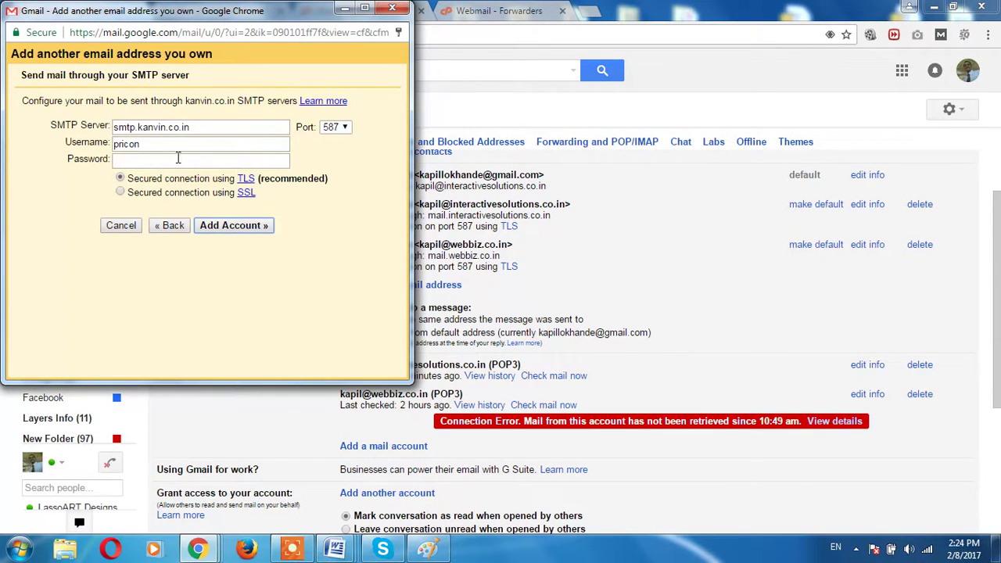
- Submit SMTP server mail.kanvin.co.in with the full domain address as username and its password
left_click(133, 128)
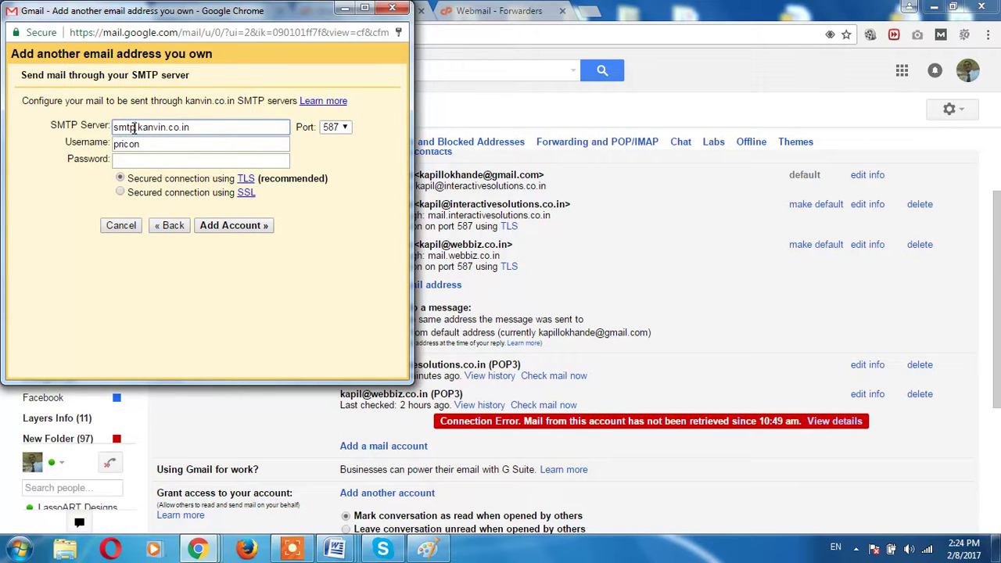
key("BackSpace")
key("BackSpace")
key("BackSpace")
key("BackSpace")
type("mail.")
left_click(163, 144)
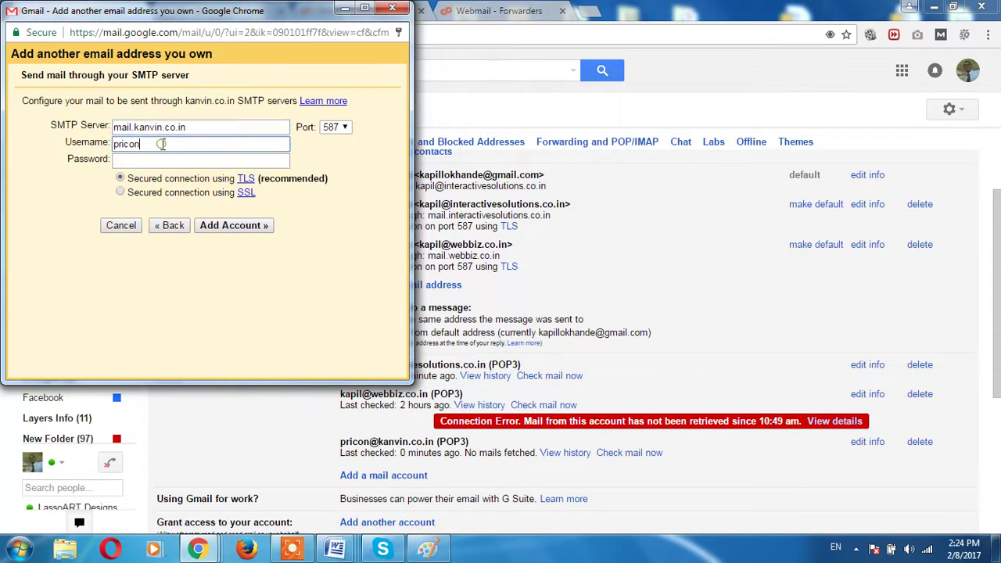
key("BackSpace")
key("BackSpace")
key("BackSpace")
key("BackSpace")
key("BackSpace")
key("BackSpace")
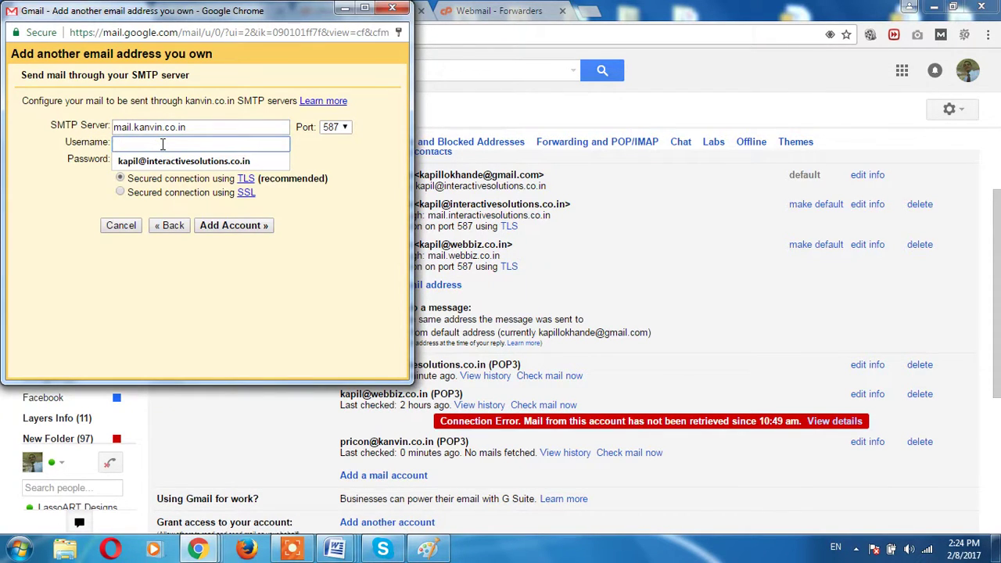
key("ctrl+v")
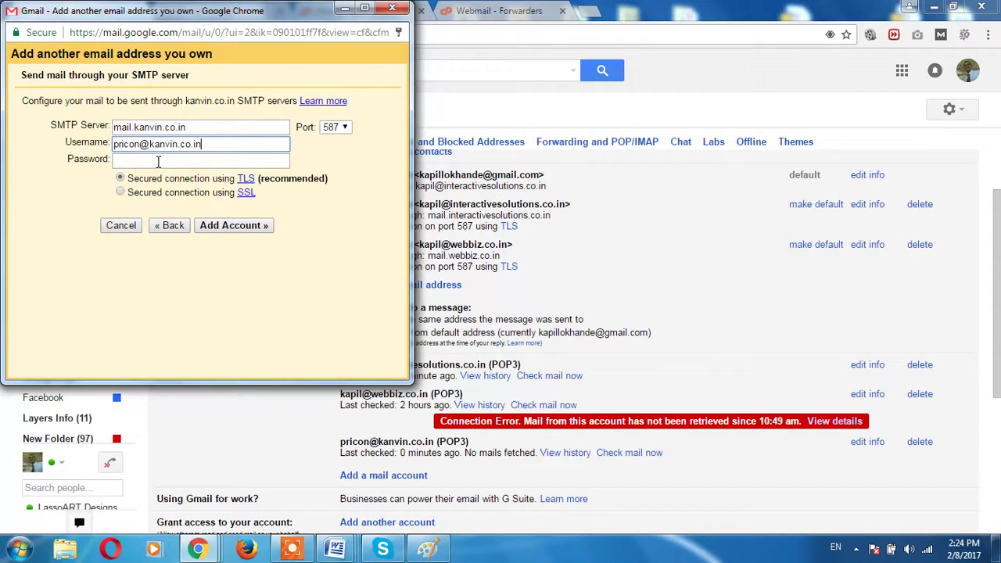
left_click(158, 162)
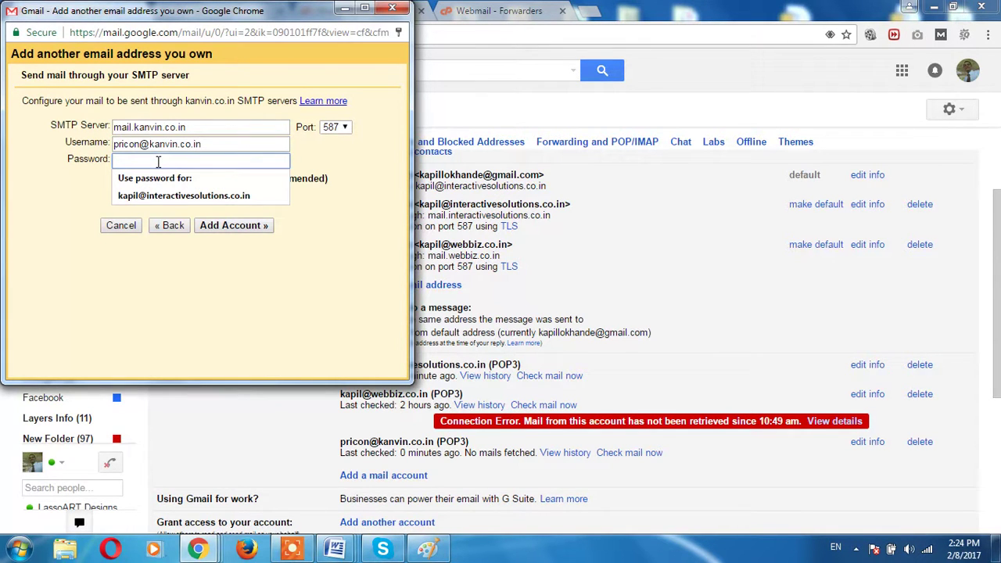
type("••••••")
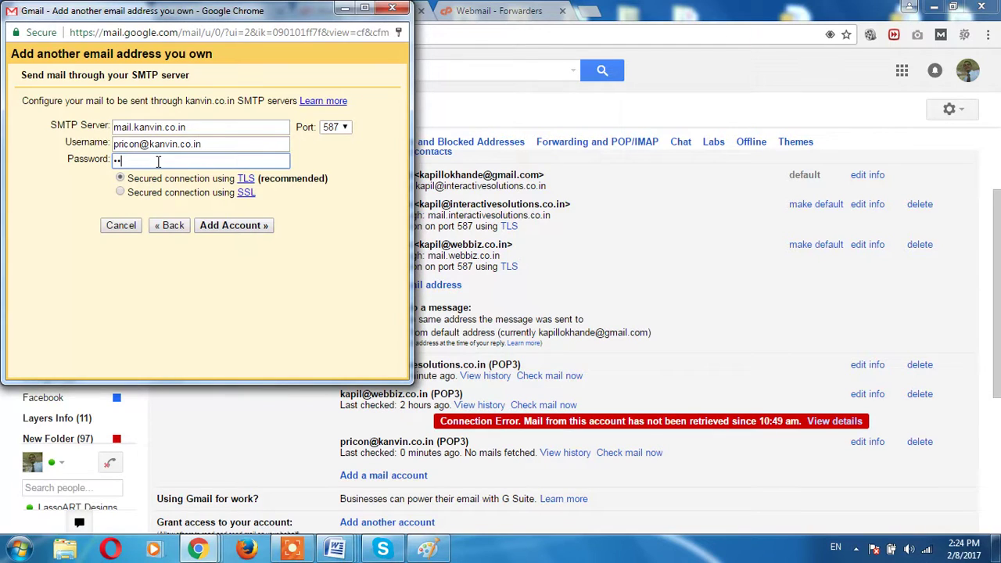
type("••••••")
left_click(208, 227)
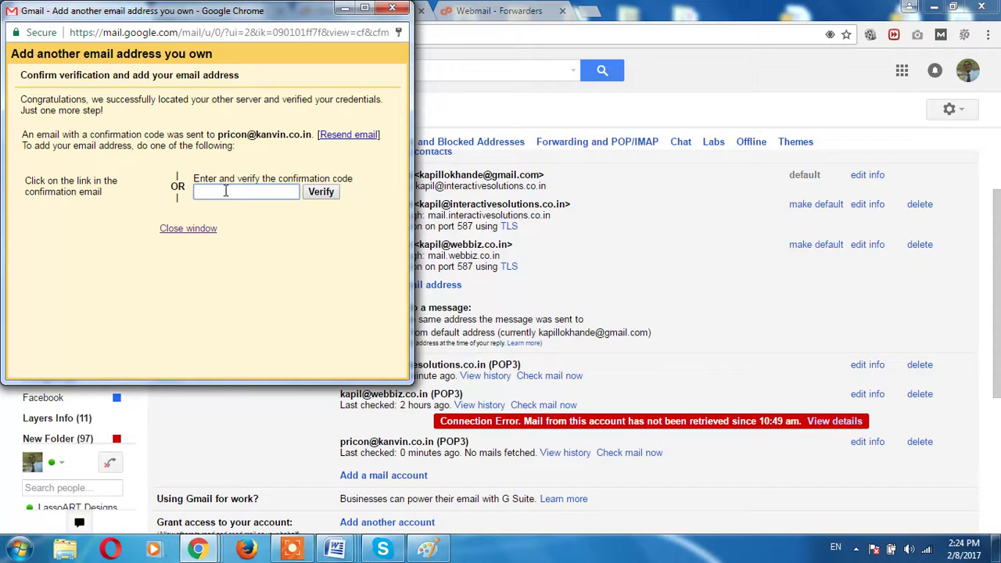
- Minimize the verification popup and refresh the Gmail inbox for the confirmation email
left_click(226, 191)
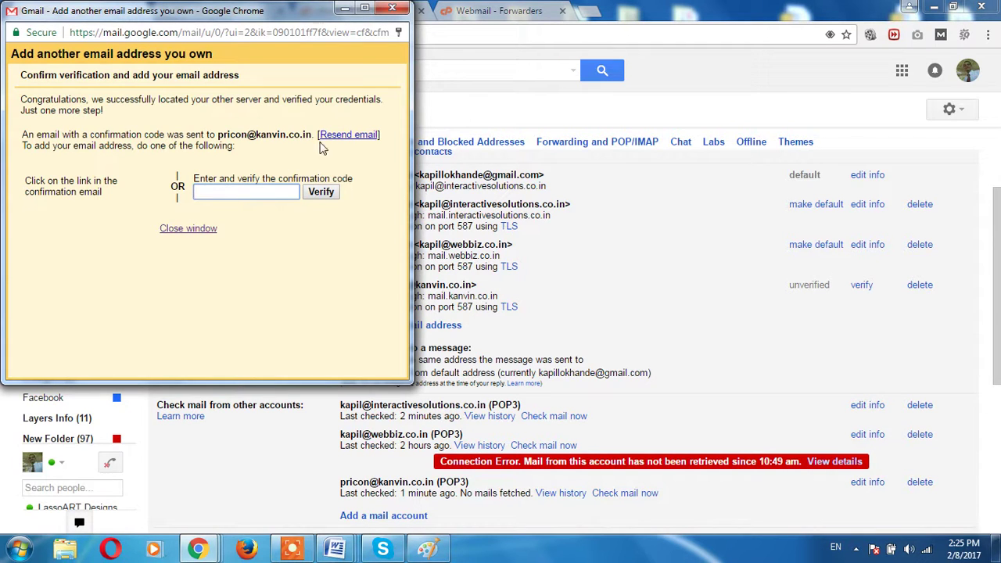
left_click(349, 14)
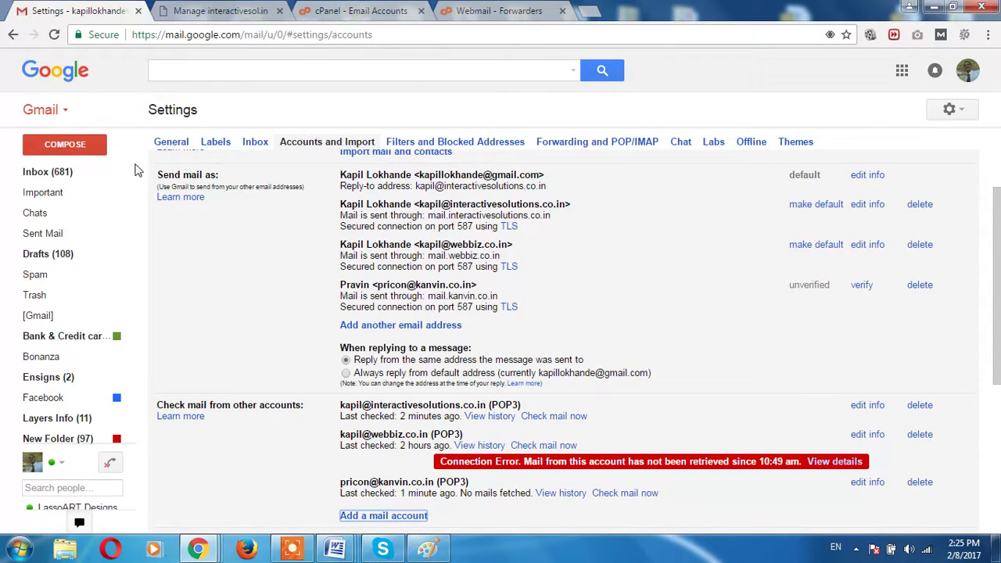
left_click(63, 173)
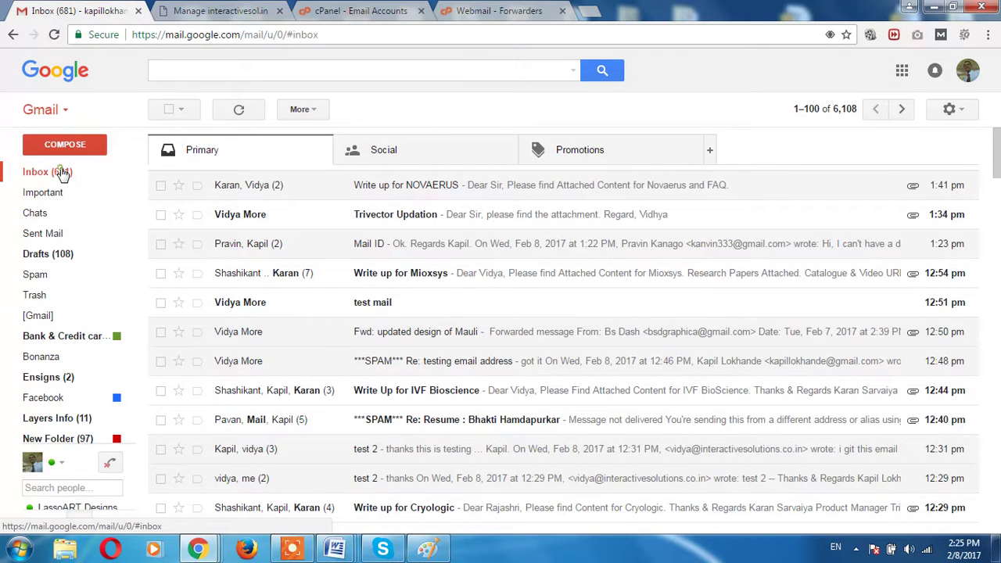
left_click(63, 172)
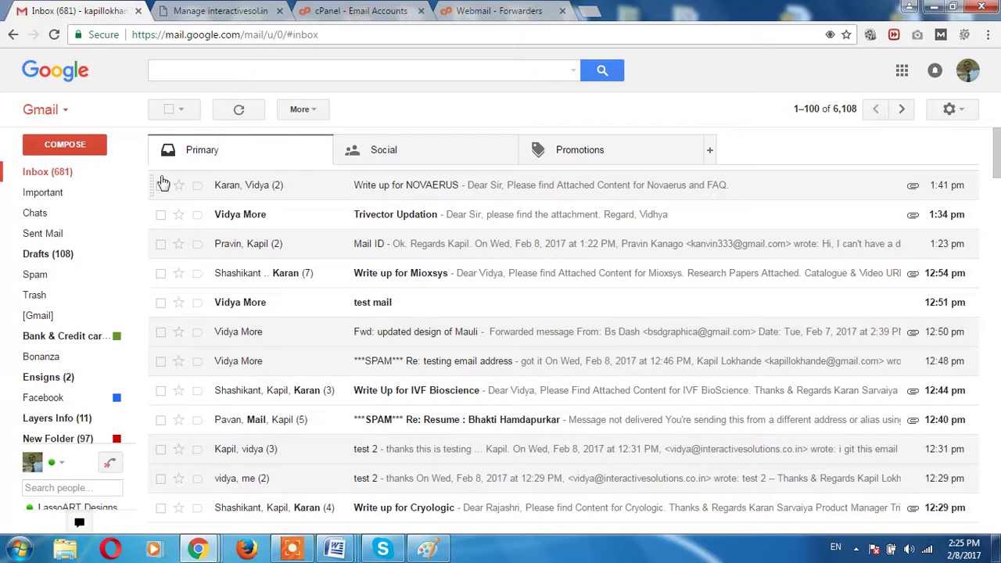
left_click(58, 172)
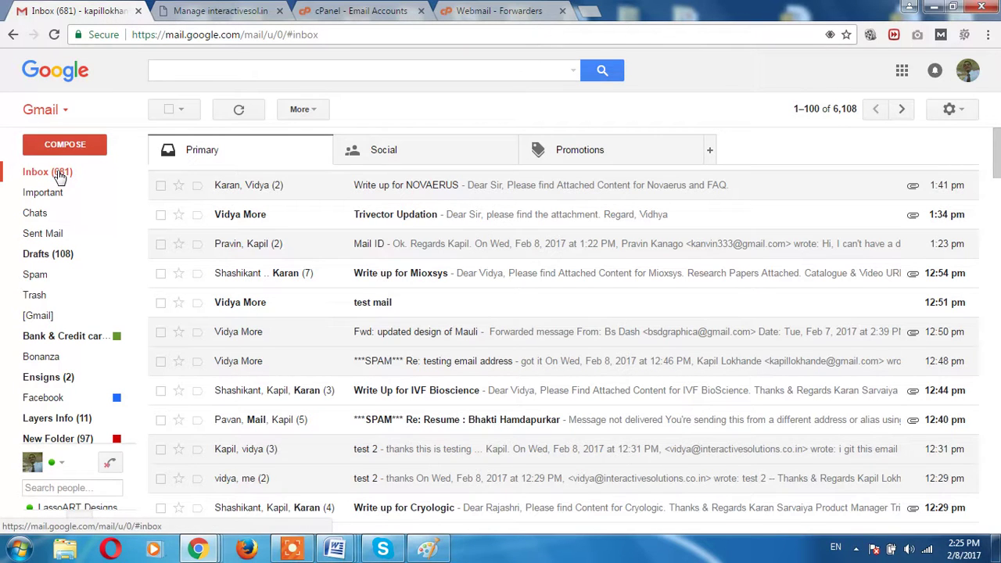
- Open Horde webmail for the domain and recheck the Gmail inbox until the confirmation arrives
left_click(493, 15)
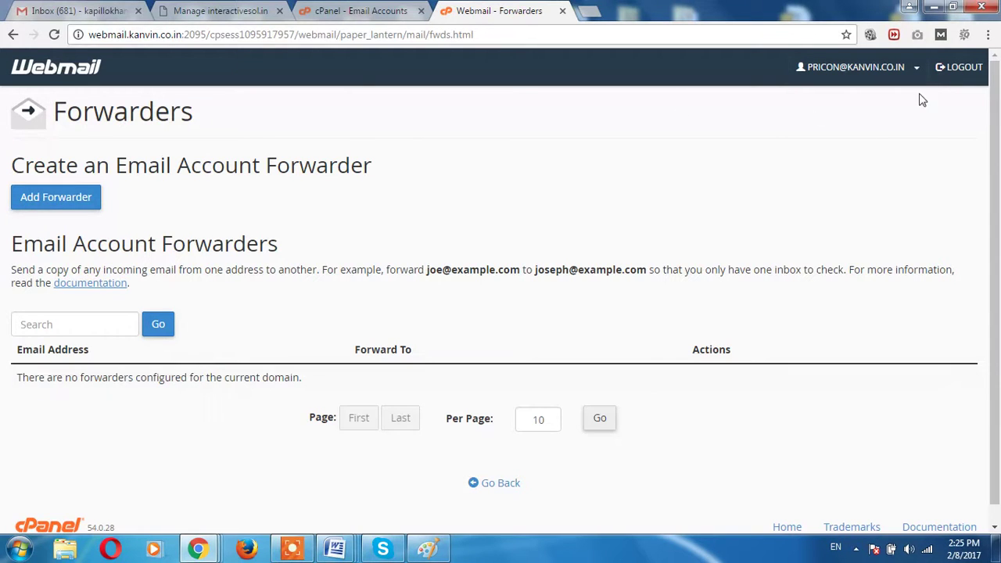
left_click(916, 68)
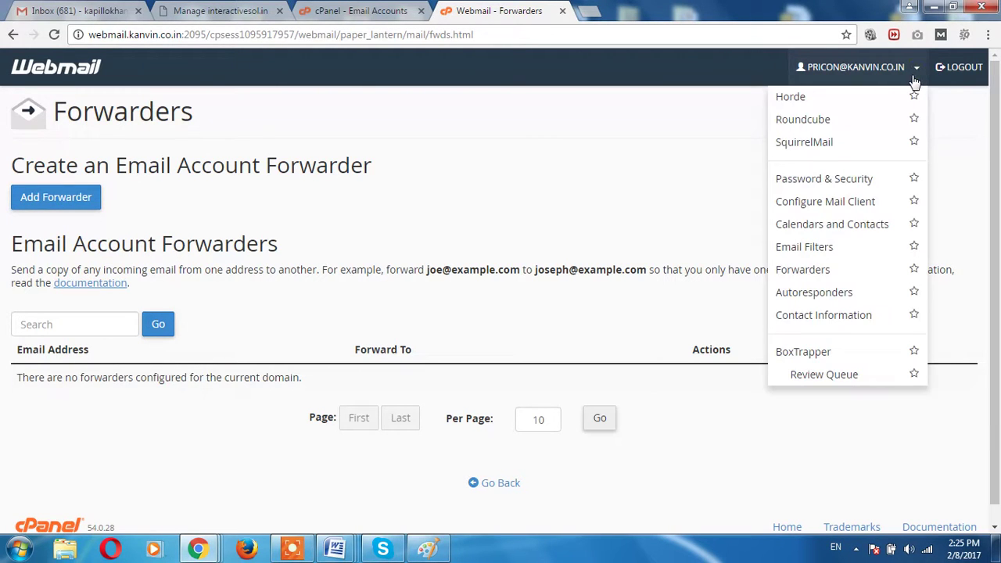
left_click(801, 101)
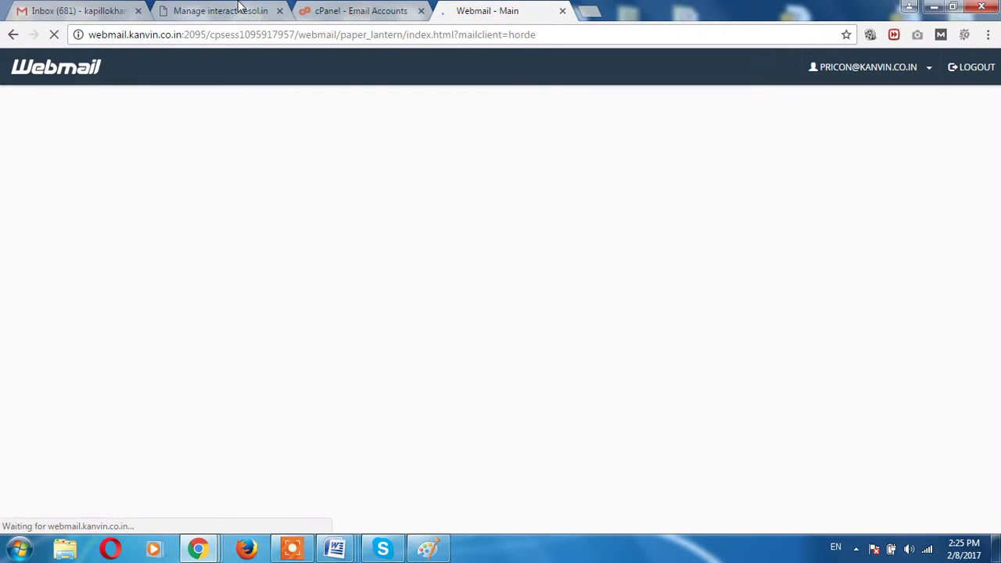
left_click(87, 11)
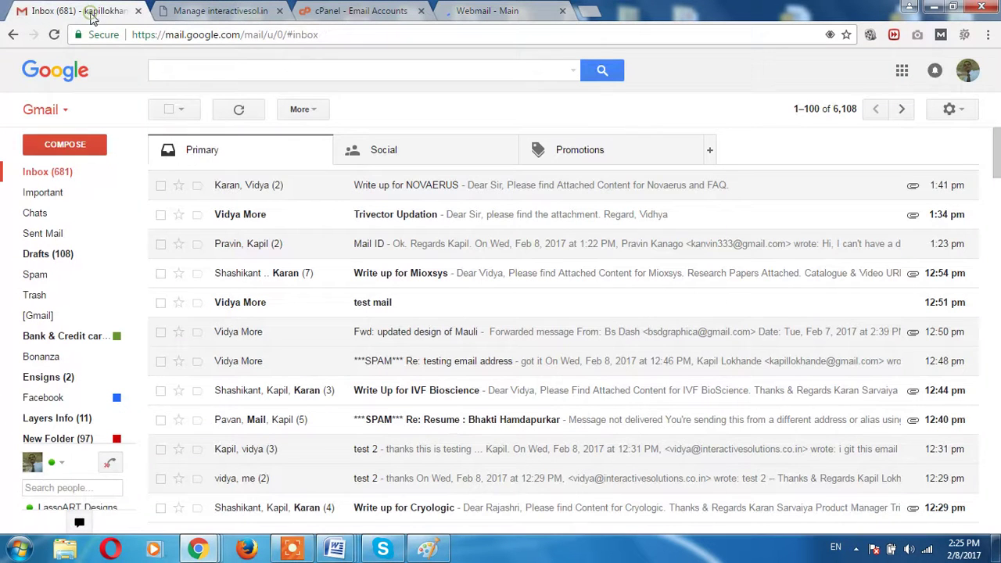
left_click(40, 178)
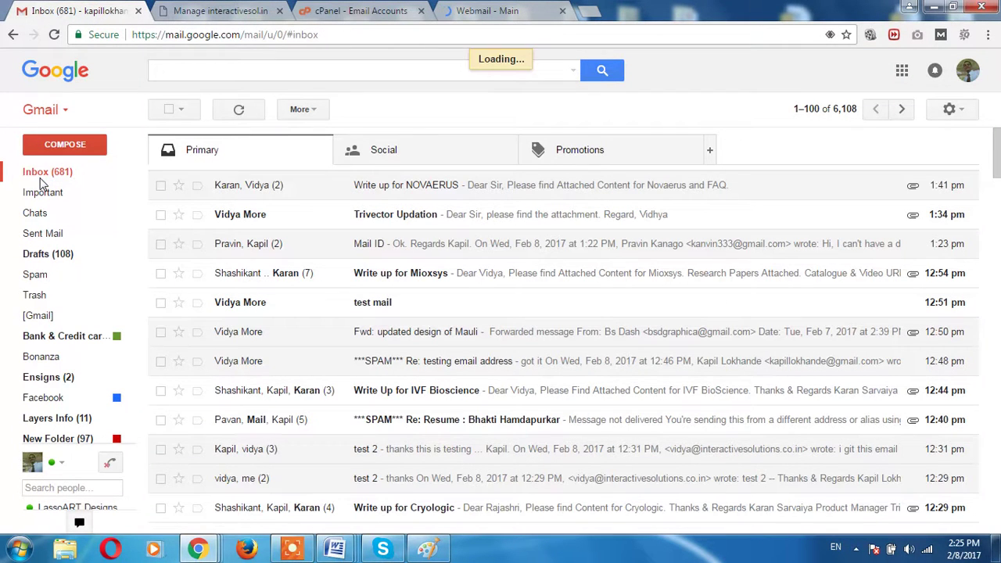
left_click(535, 13)
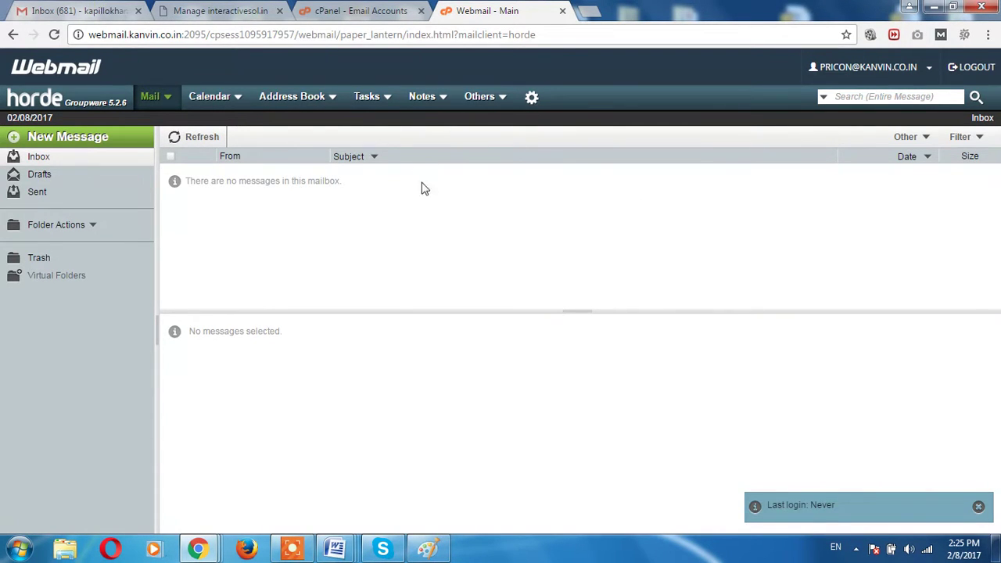
key("ctrl+1")
left_click(48, 174)
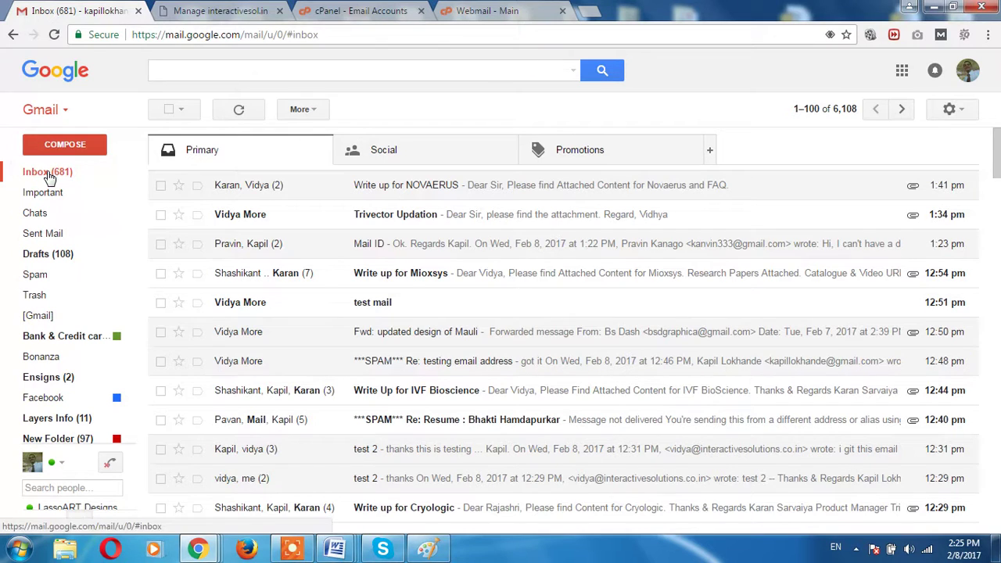
left_click(292, 547)
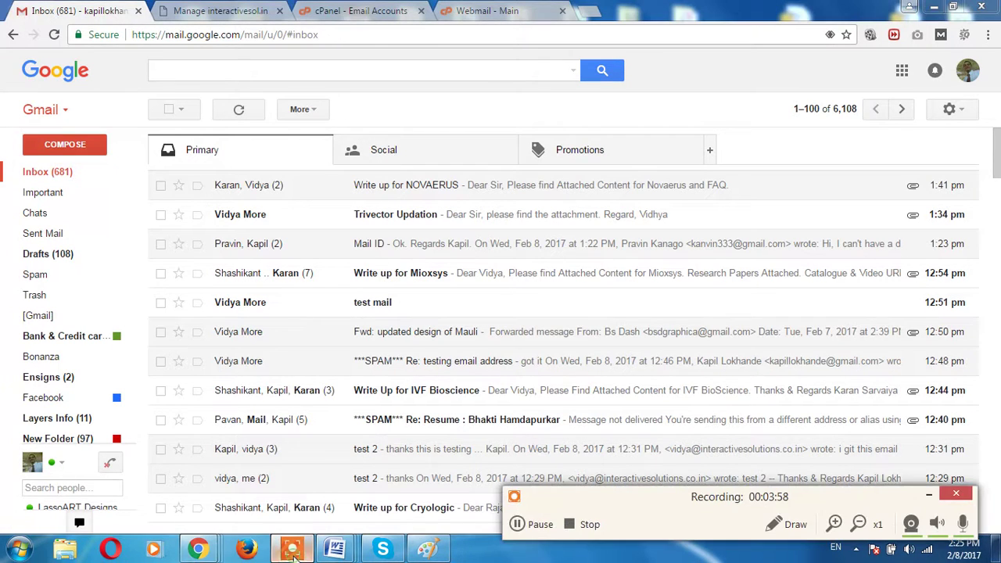
left_click(522, 526)
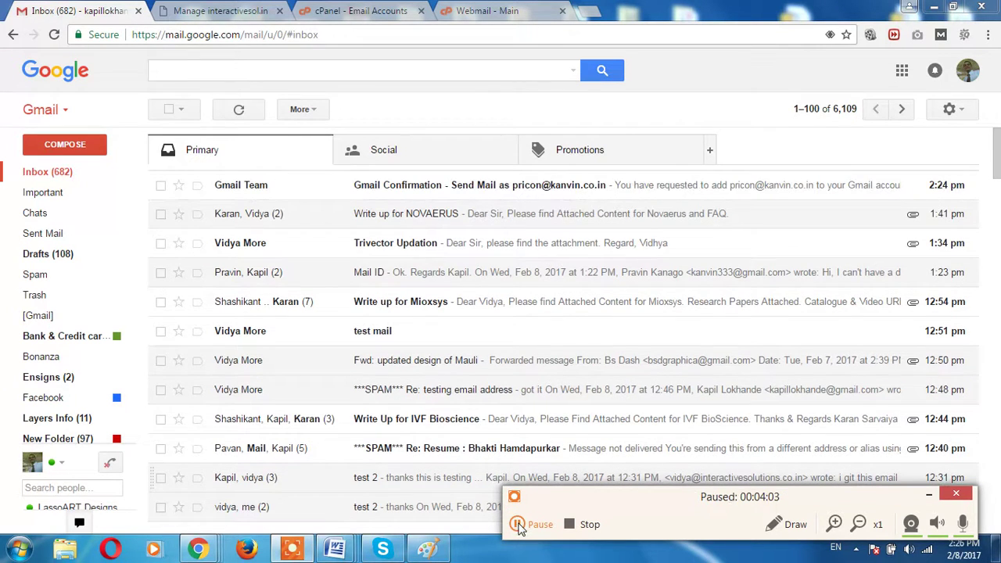
- Open the Gmail Confirmation email and copy its confirmation code
left_click(521, 526)
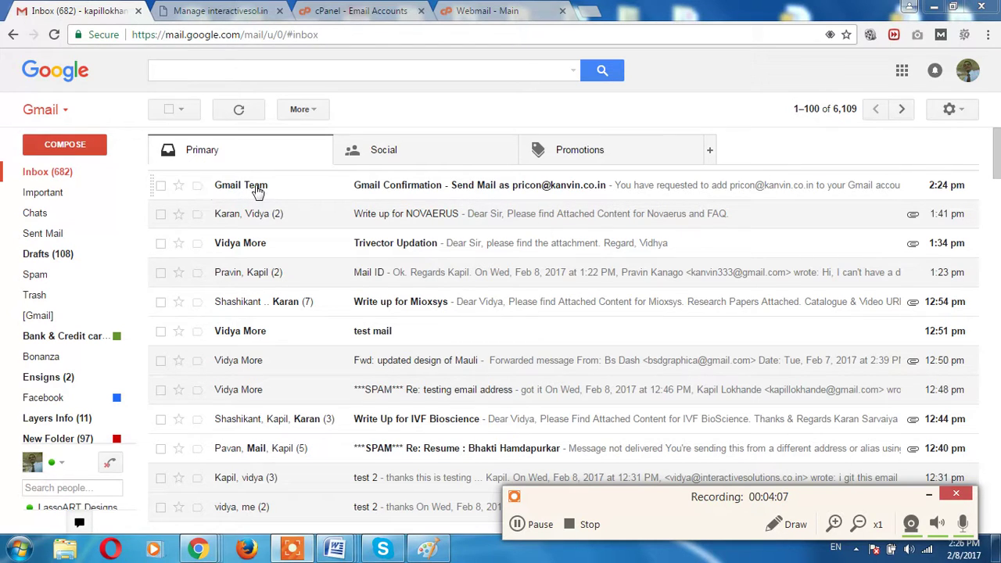
left_click(436, 196)
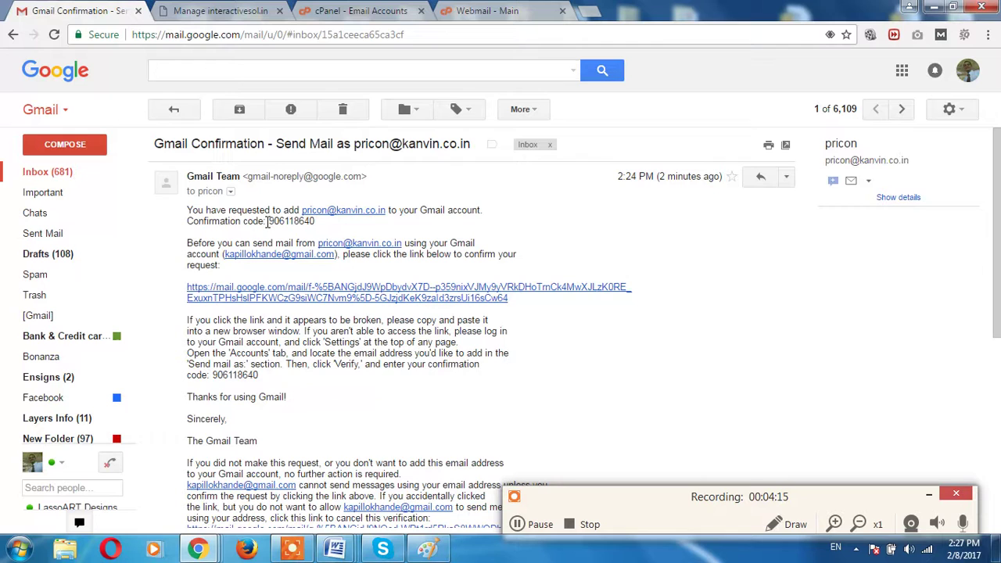
left_click_drag(269, 223, 308, 223)
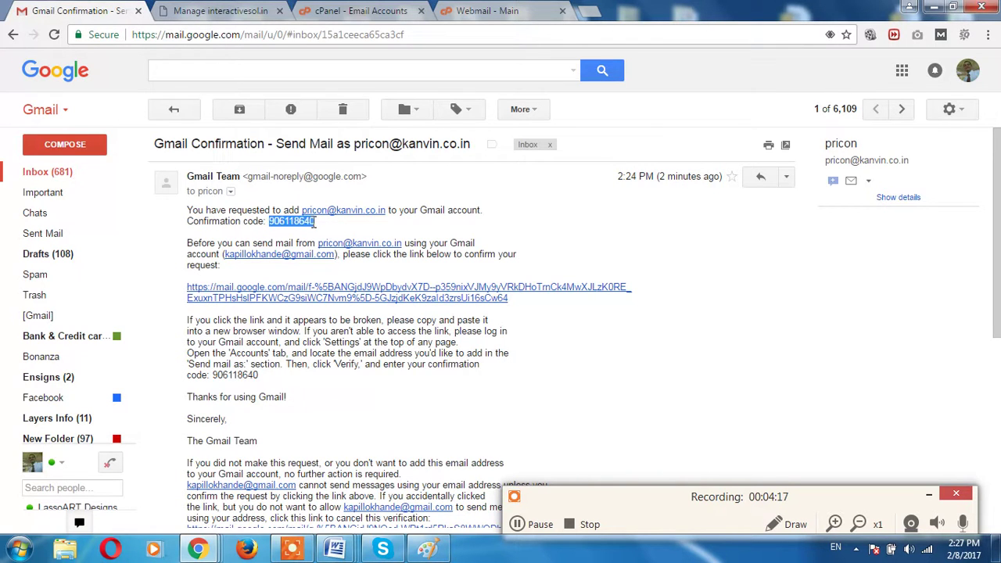
right_click(299, 211)
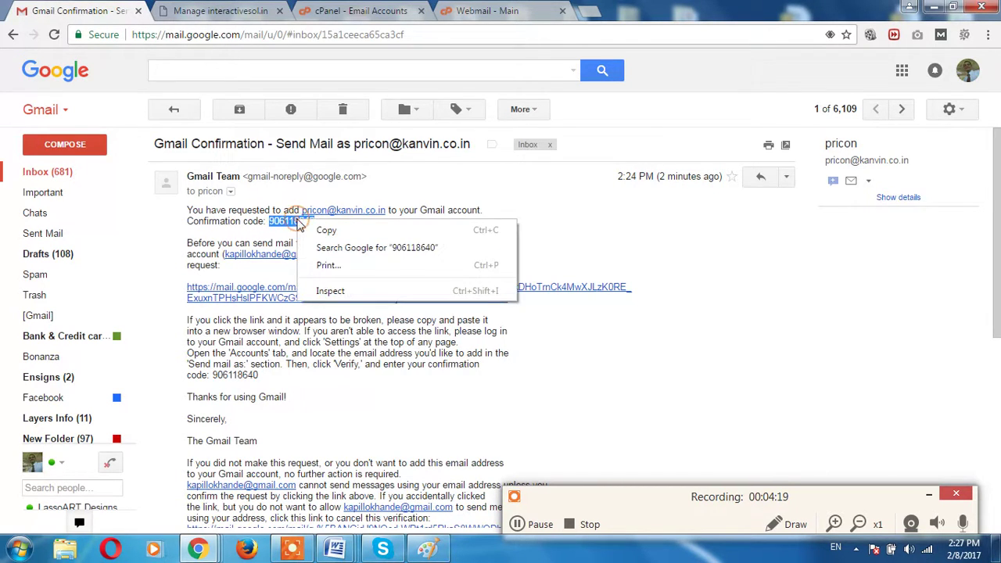
left_click(323, 227)
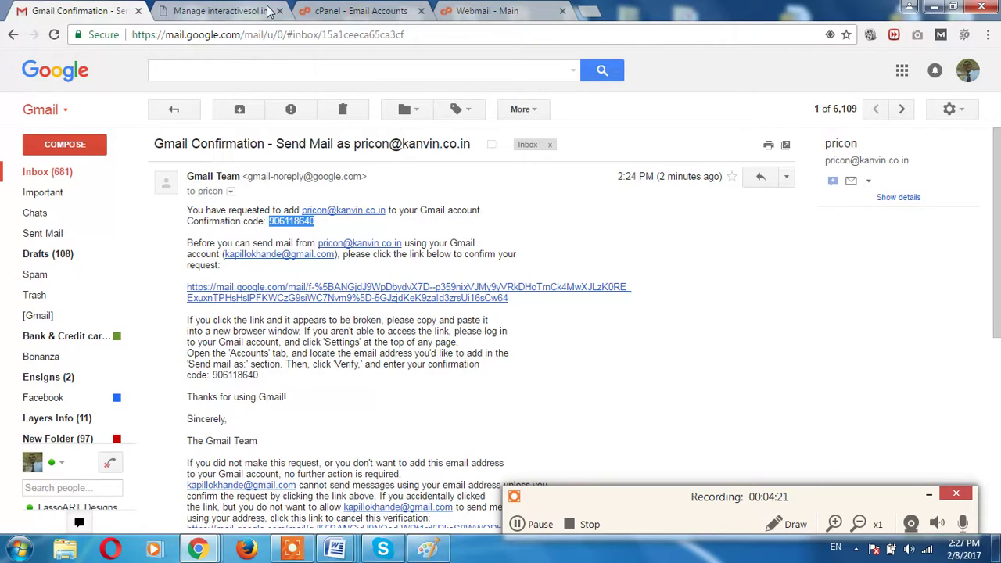
- Paste the code into the verification popup and submit it
left_click(223, 14)
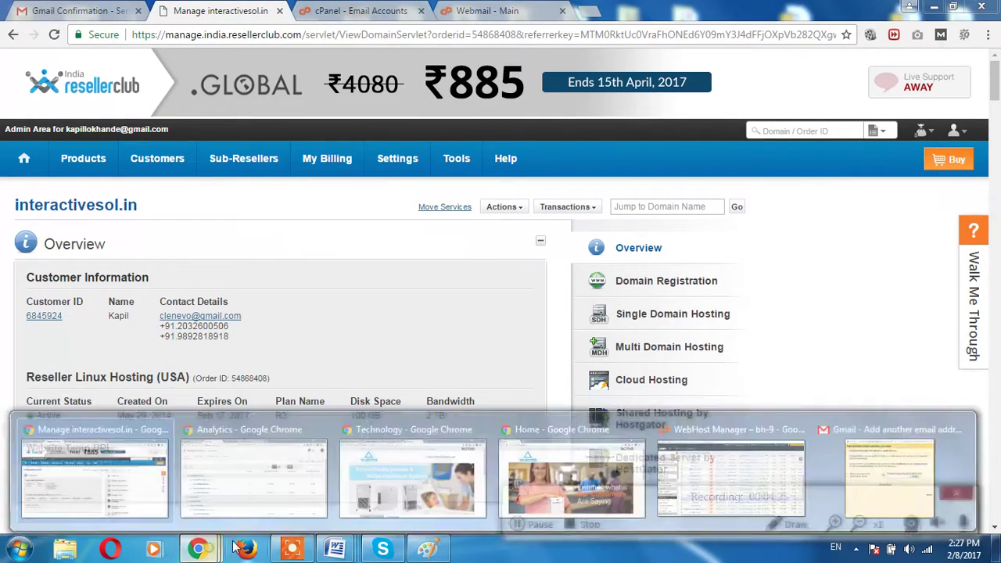
key("alt+Tab")
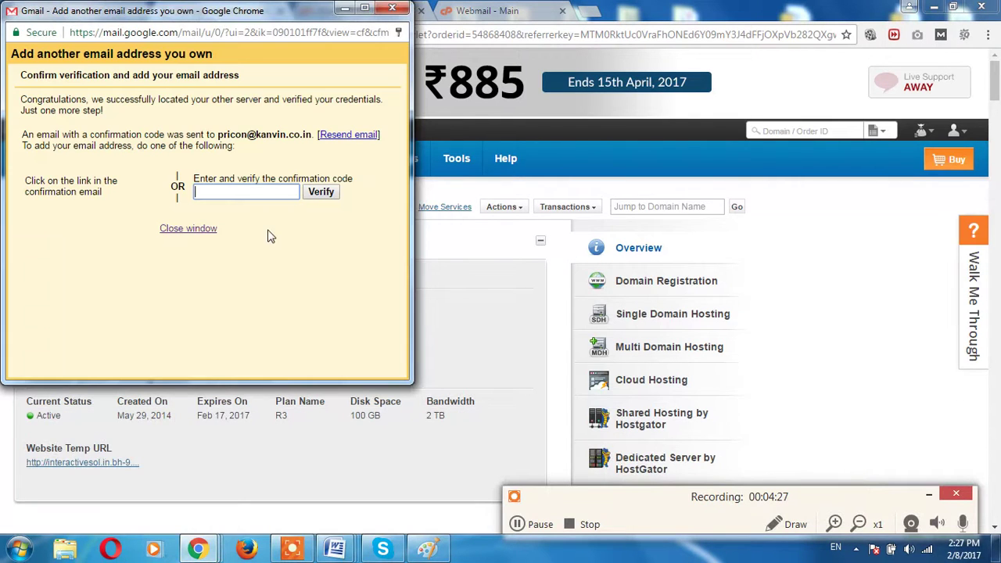
right_click(250, 188)
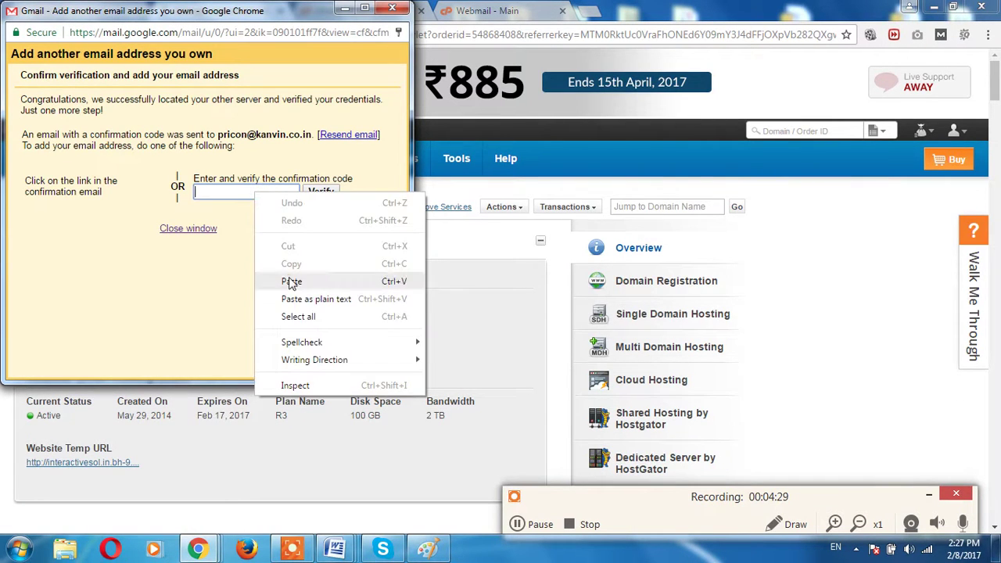
left_click(287, 279)
left_click(320, 195)
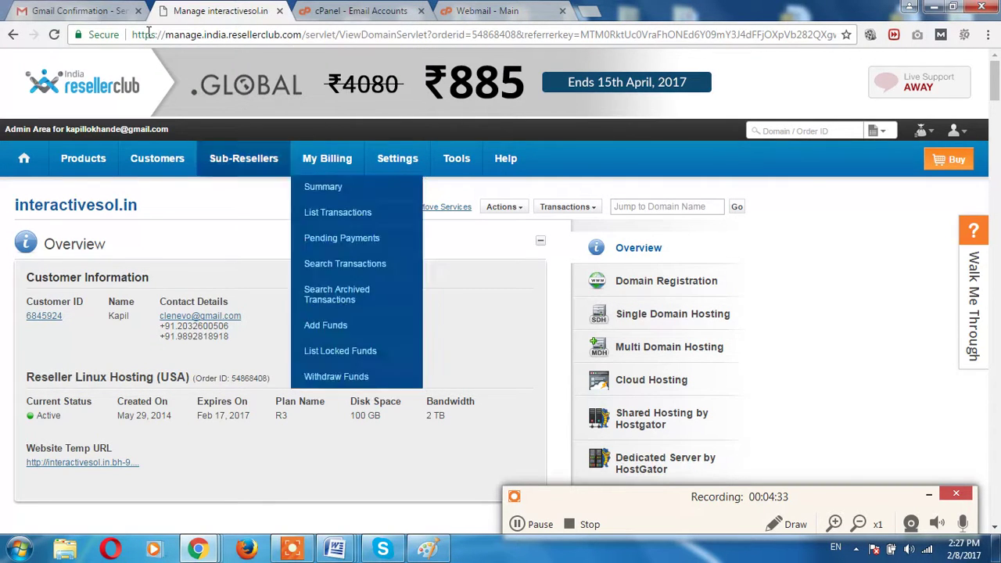
left_click(78, 10)
- Open Gmail Settings on the Accounts and Import tab
left_click(48, 172)
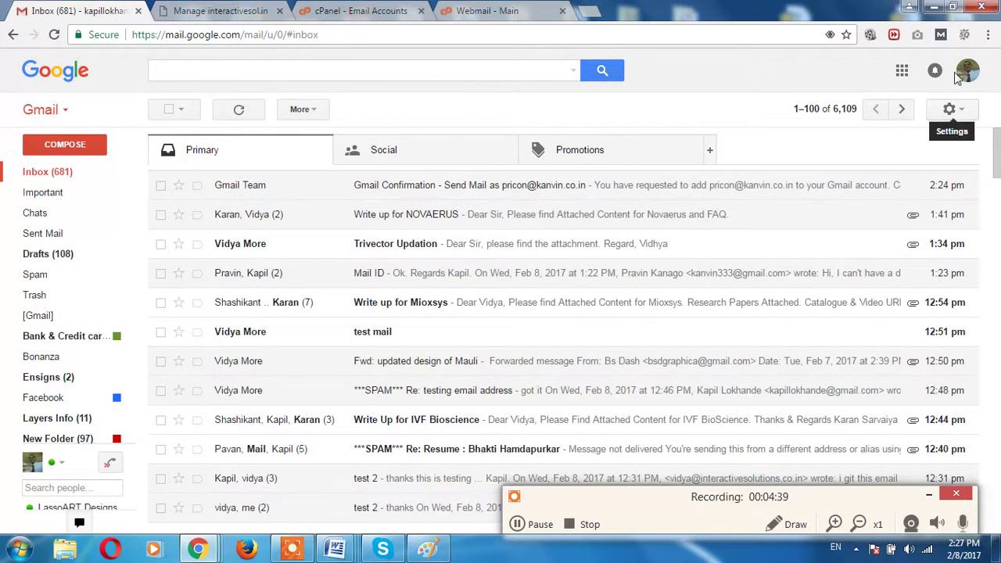
left_click(957, 113)
left_click(887, 257)
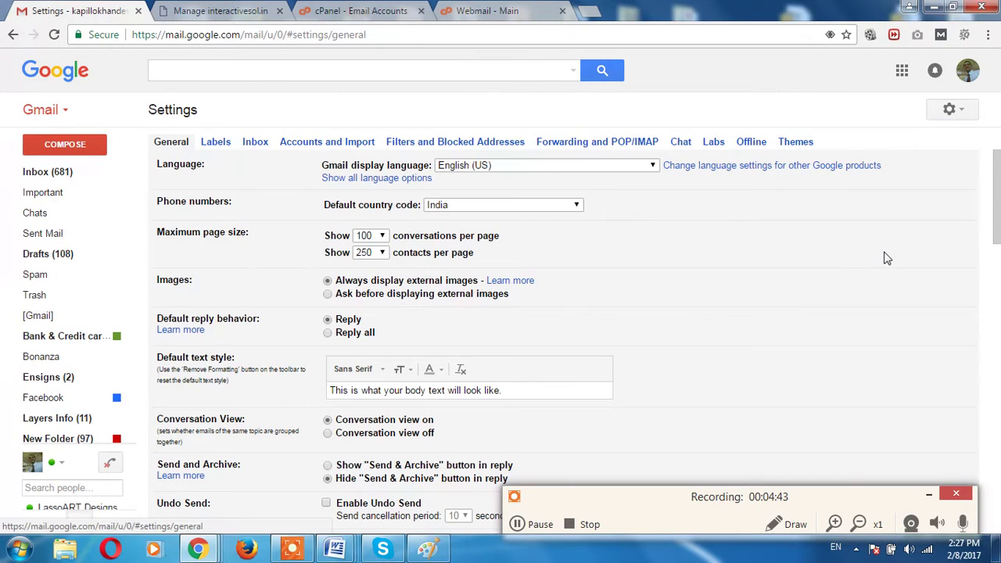
scroll(688, 275, "down", 2)
scroll(689, 276, "up", 2)
left_click(321, 146)
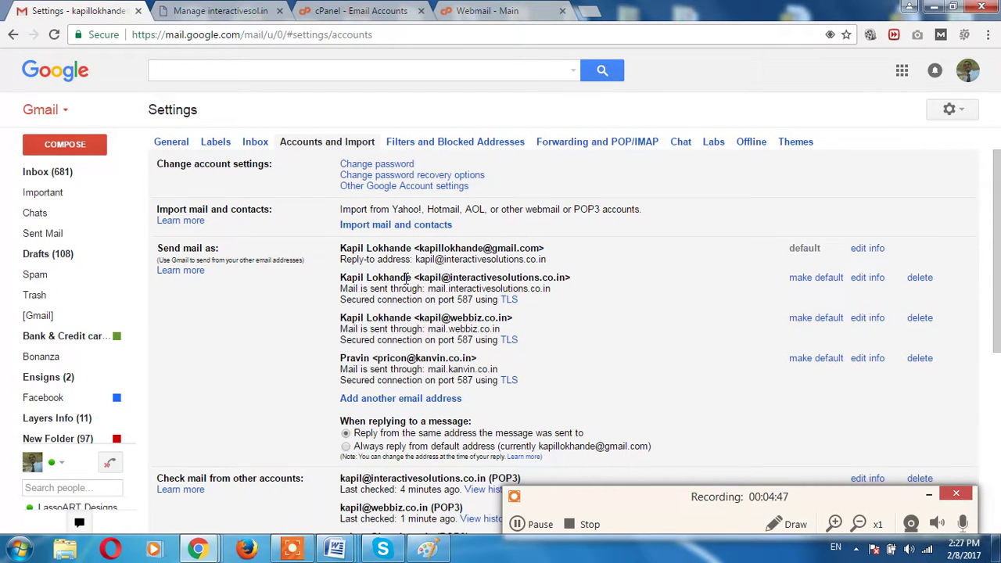
- Make the kanvin.co.in send-as address the default sender
left_click_drag(341, 358, 452, 358)
left_click(445, 358)
left_click_drag(339, 358, 476, 358)
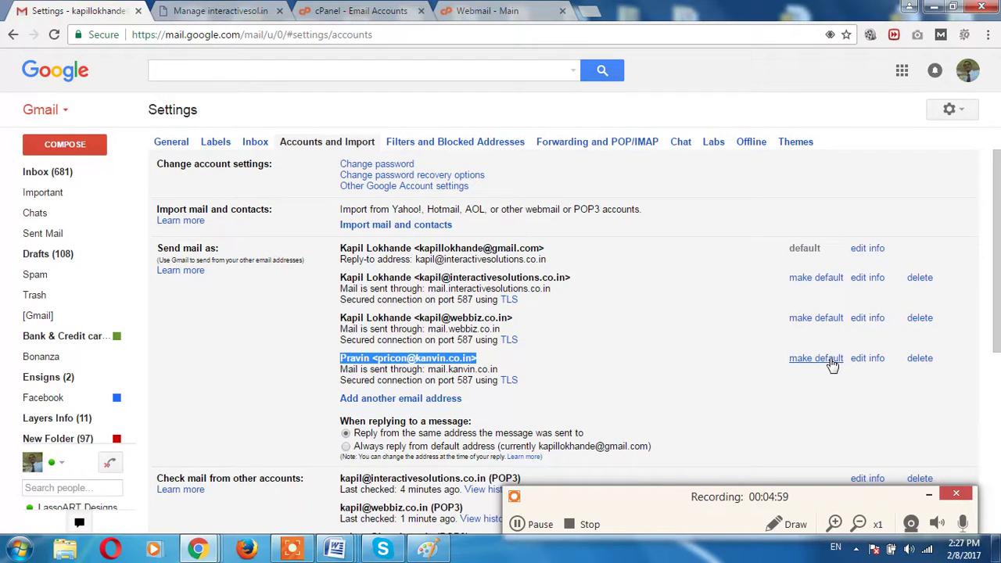
left_click(420, 361)
left_click_drag(382, 360, 469, 359)
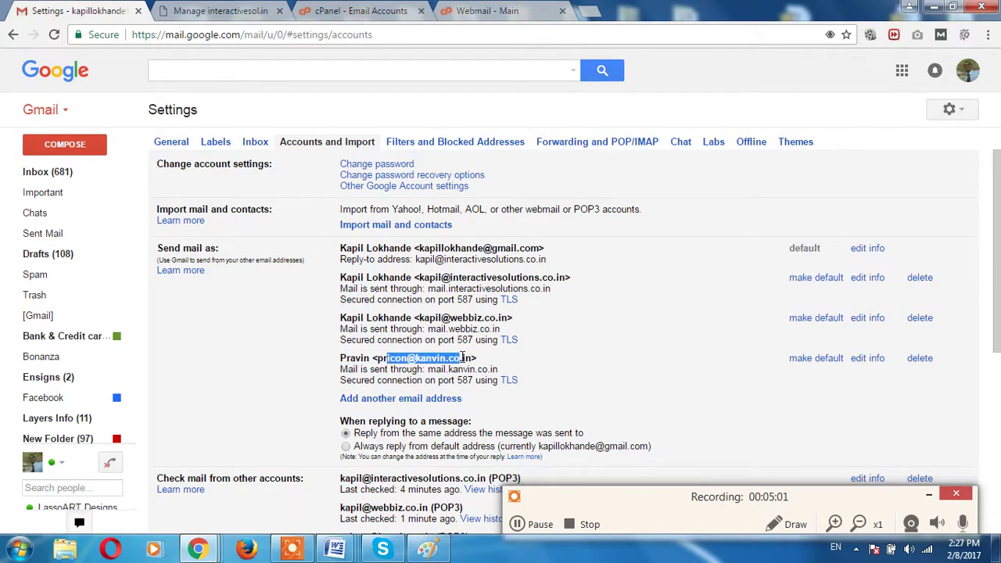
left_click(461, 357)
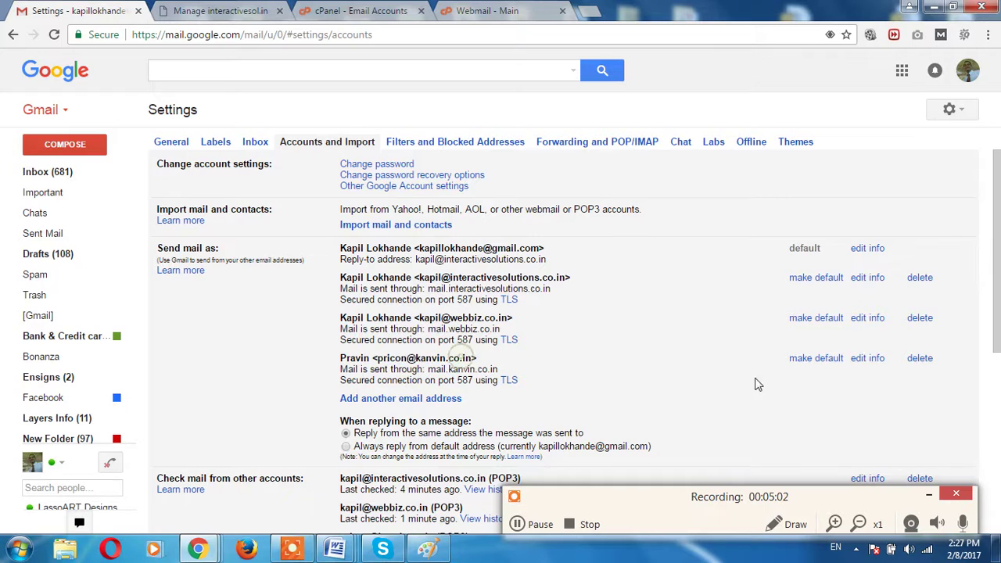
left_click(814, 361)
- Send a 'Test email' message with body 'test email' to a suggested contact
left_click(70, 147)
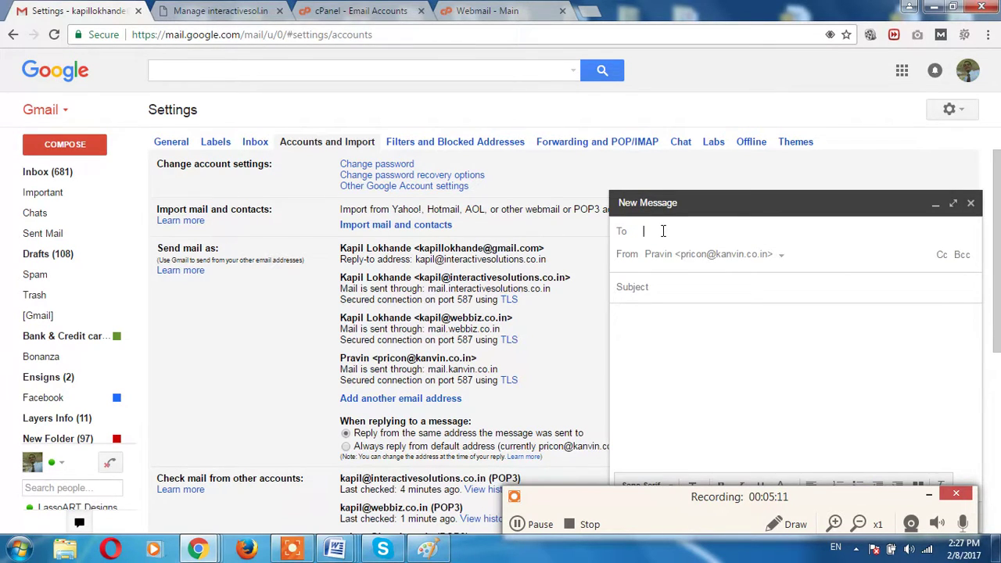
type("pr")
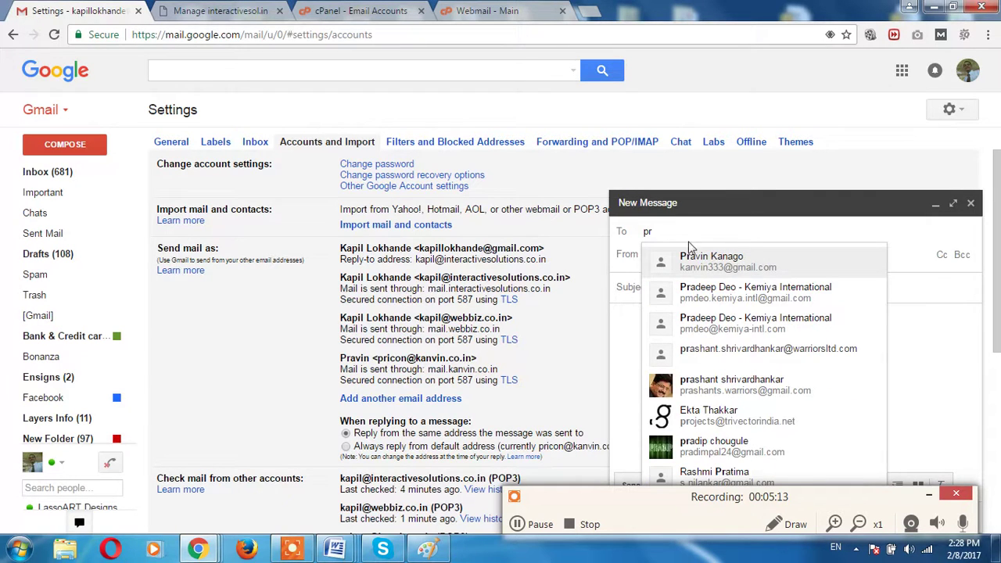
left_click(708, 262)
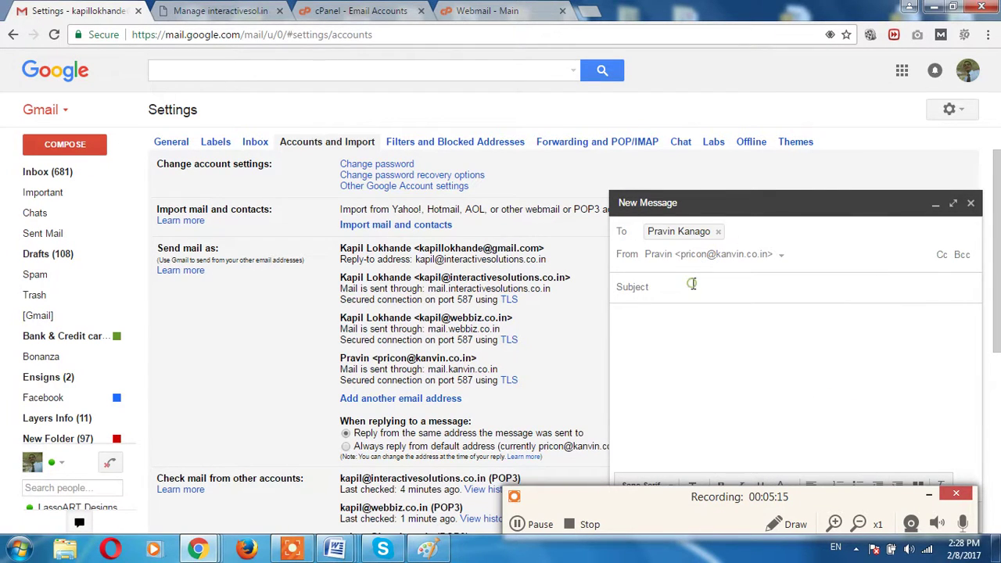
type("Te")
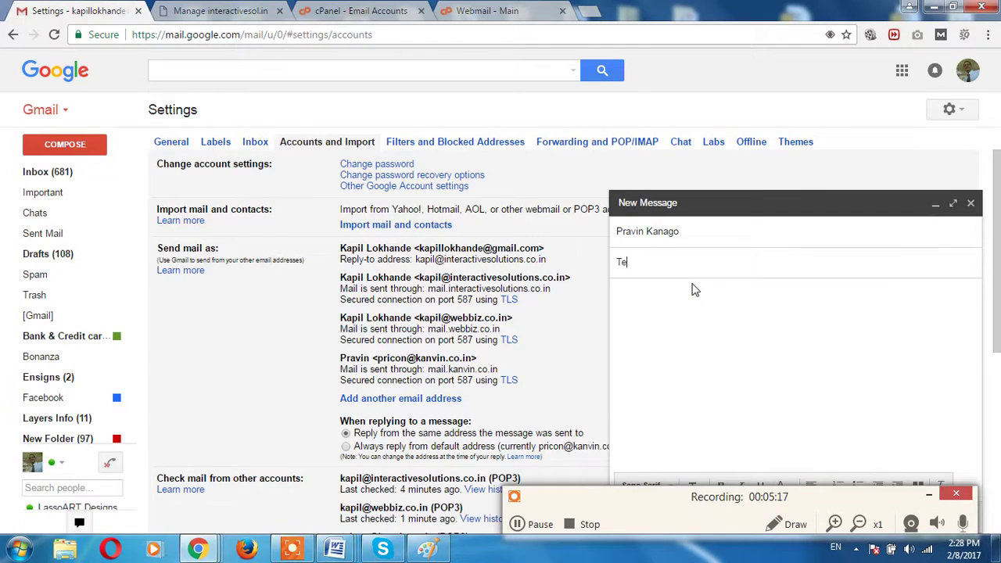
type("st email")
left_click(671, 302)
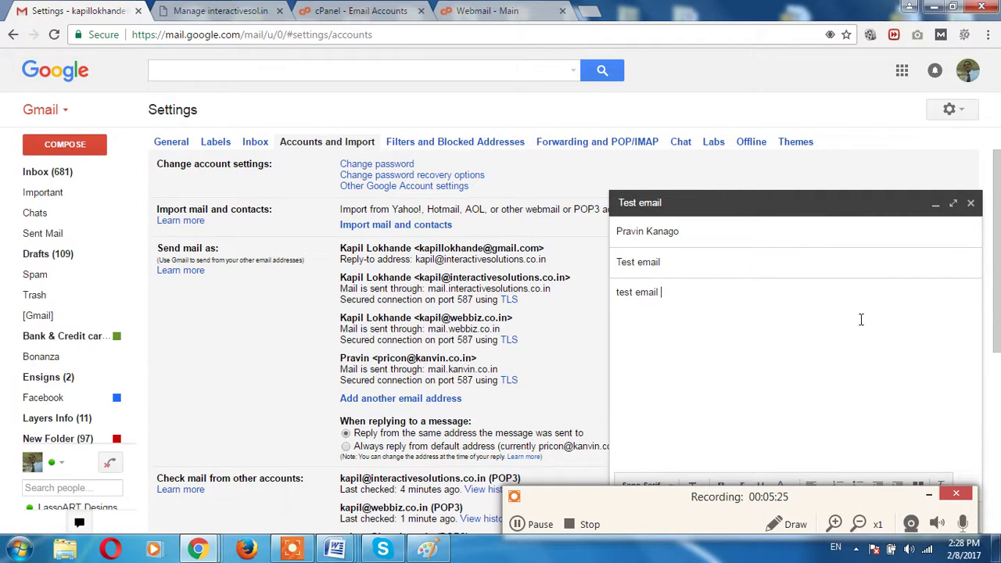
left_click(952, 205)
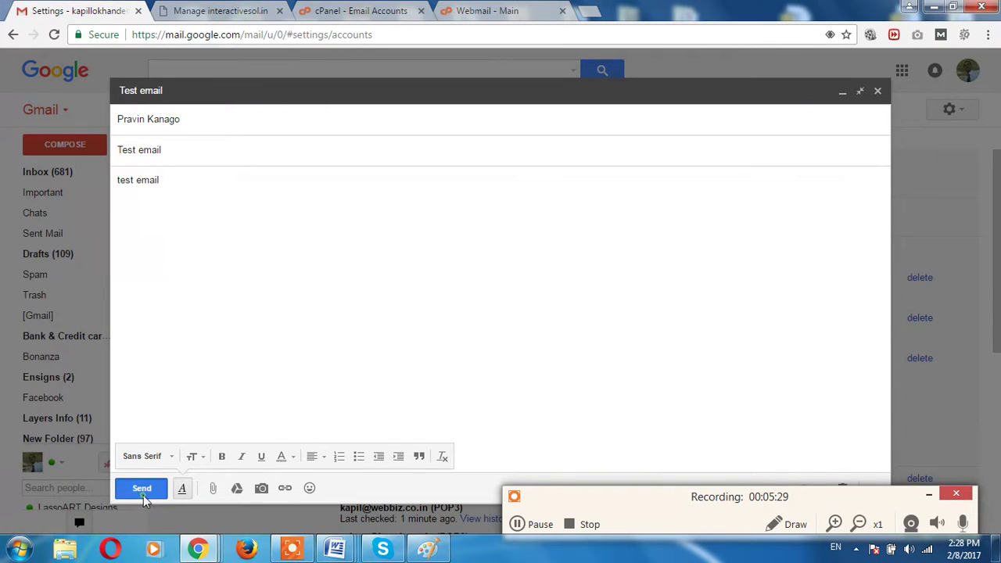
left_click(141, 488)
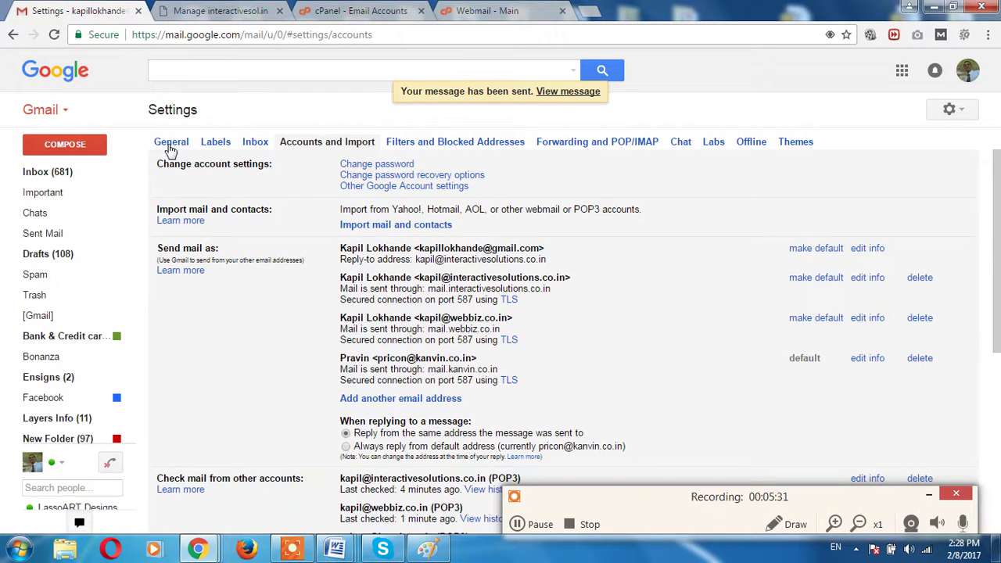
left_click(38, 180)
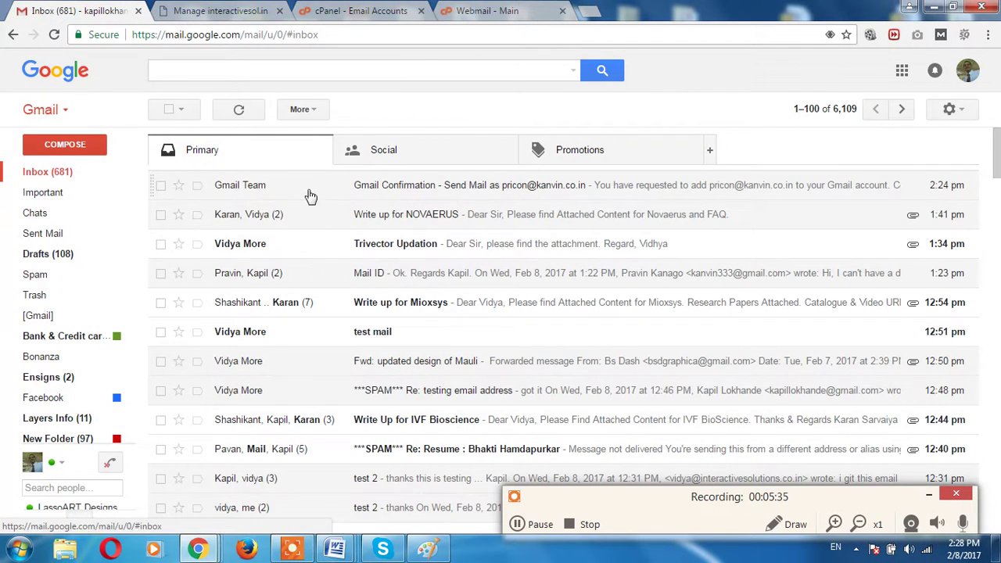
- Verify in Sent Mail that the Test email shows the kanvin.co.in sender, then return to the inbox
left_click(36, 237)
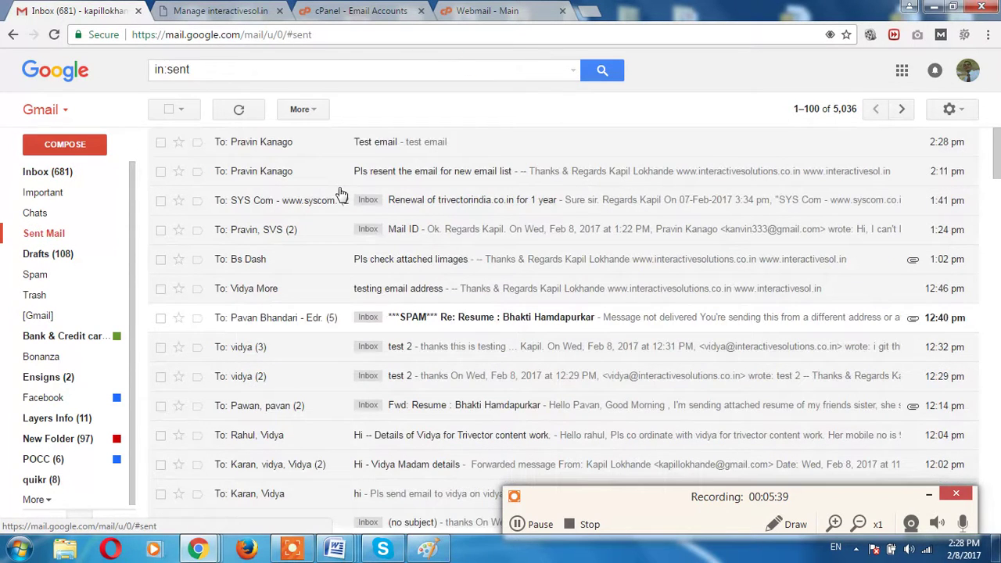
left_click(364, 149)
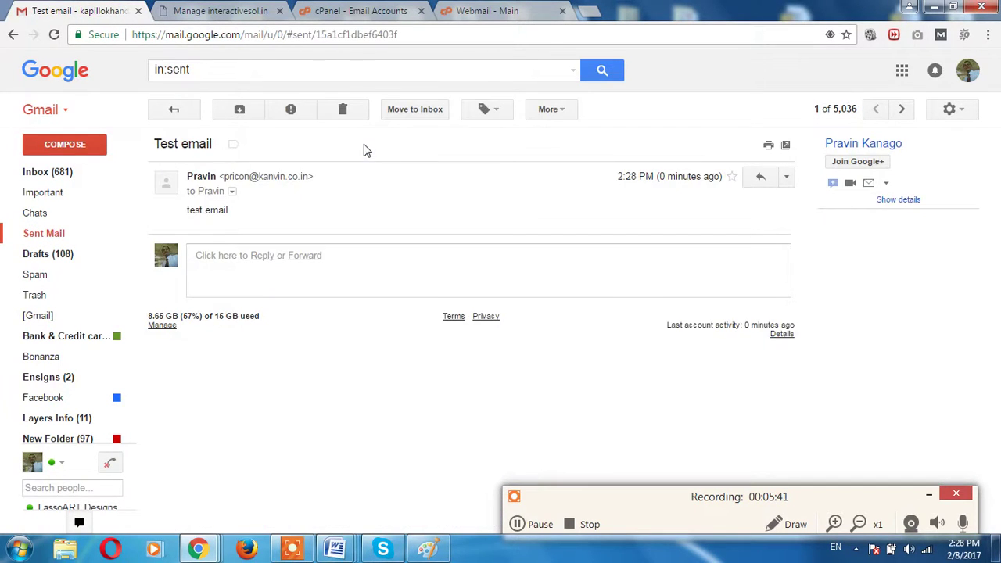
left_click(231, 192)
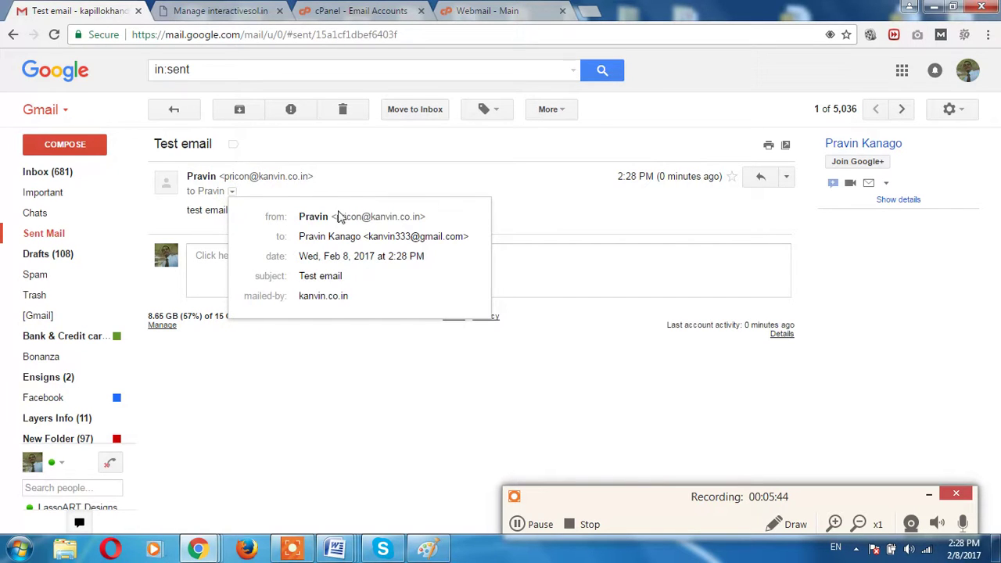
left_click_drag(336, 217, 423, 219)
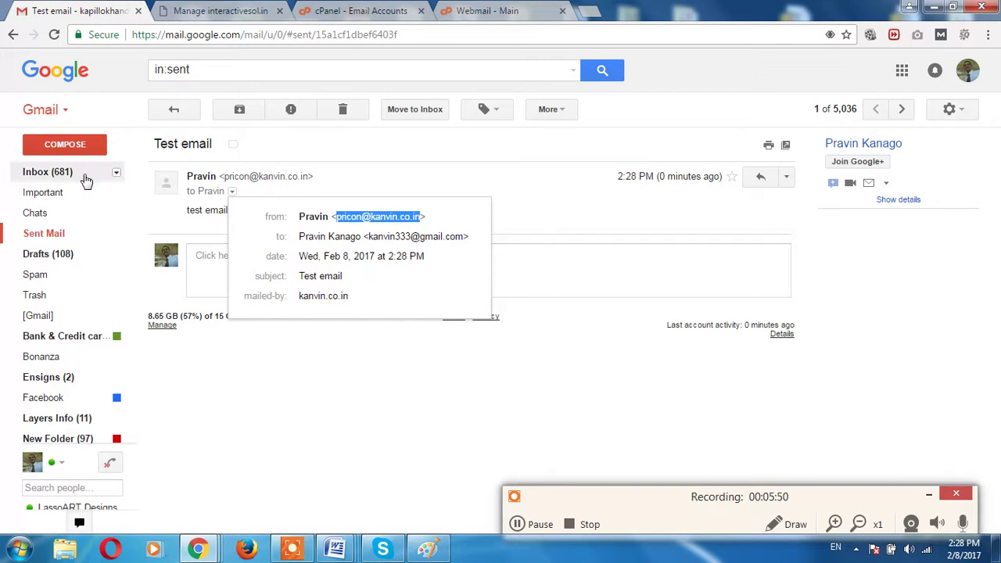
left_click(50, 175)
- Open the Accounts and Import section of Gmail's full settings
left_click(949, 109)
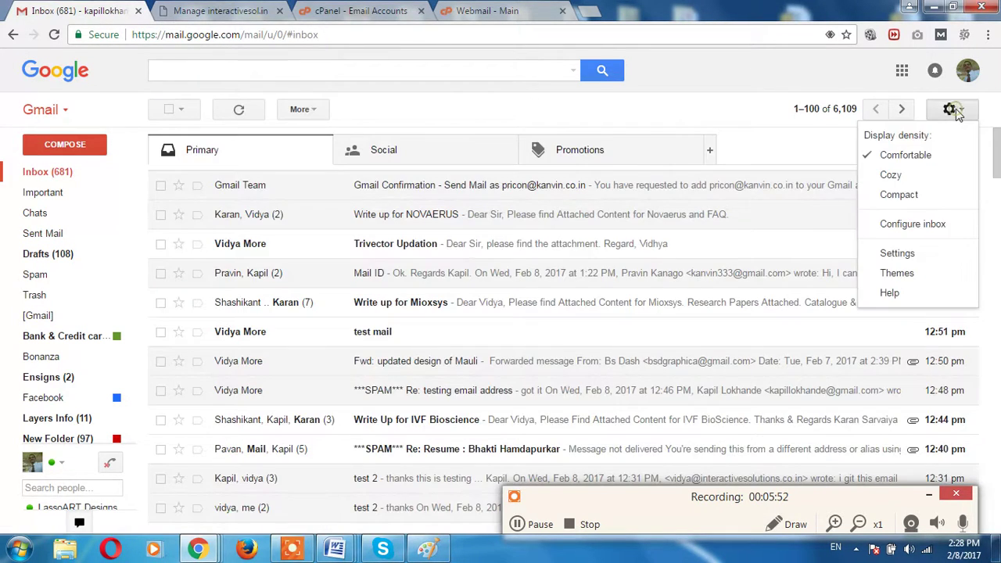
left_click(897, 253)
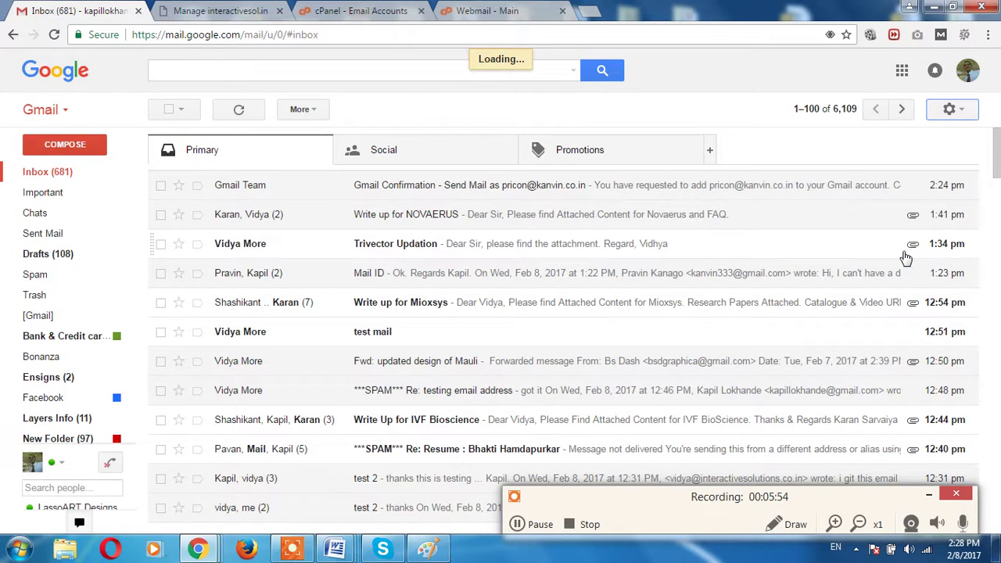
scroll(537, 179, "down", 6)
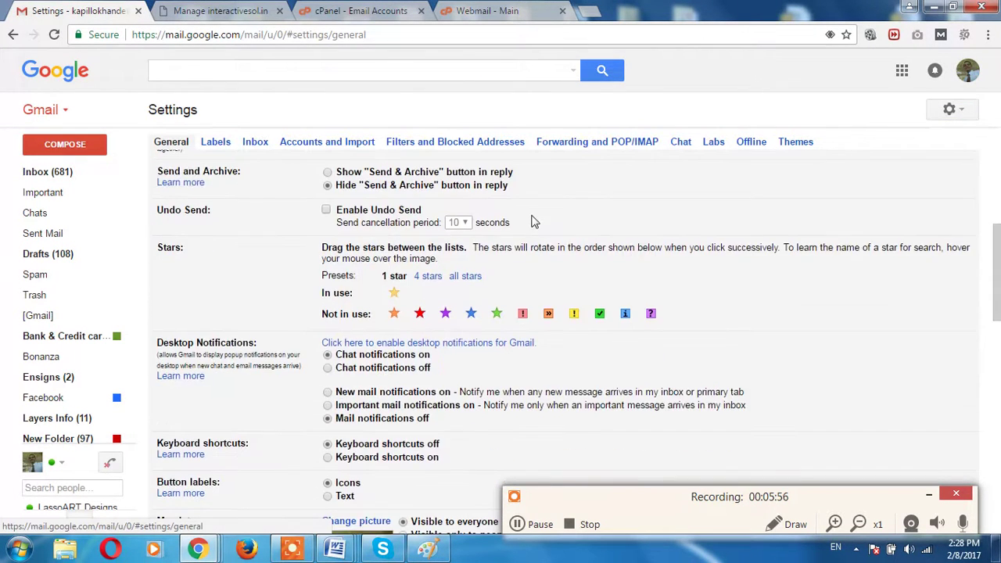
left_click(290, 141)
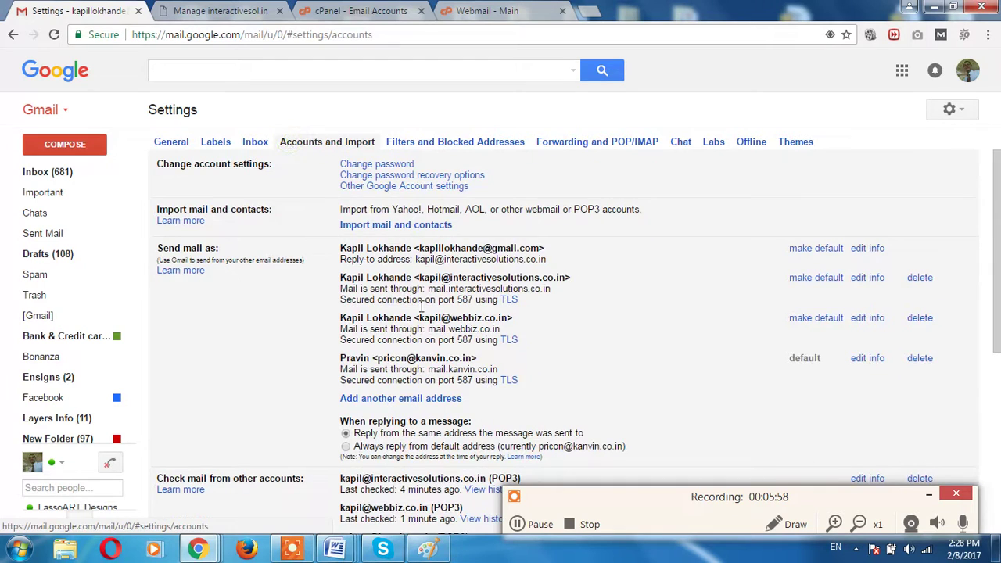
scroll(424, 315, "down", 2)
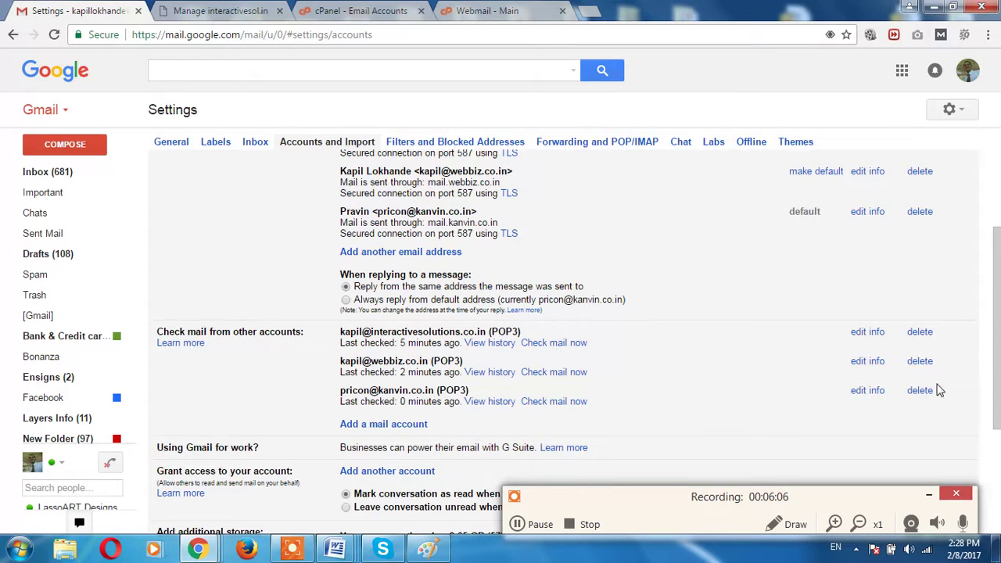
- Delete the kanvin.co.in POP3 account and send-as address, confirming each, then go to the inbox
left_click(920, 391)
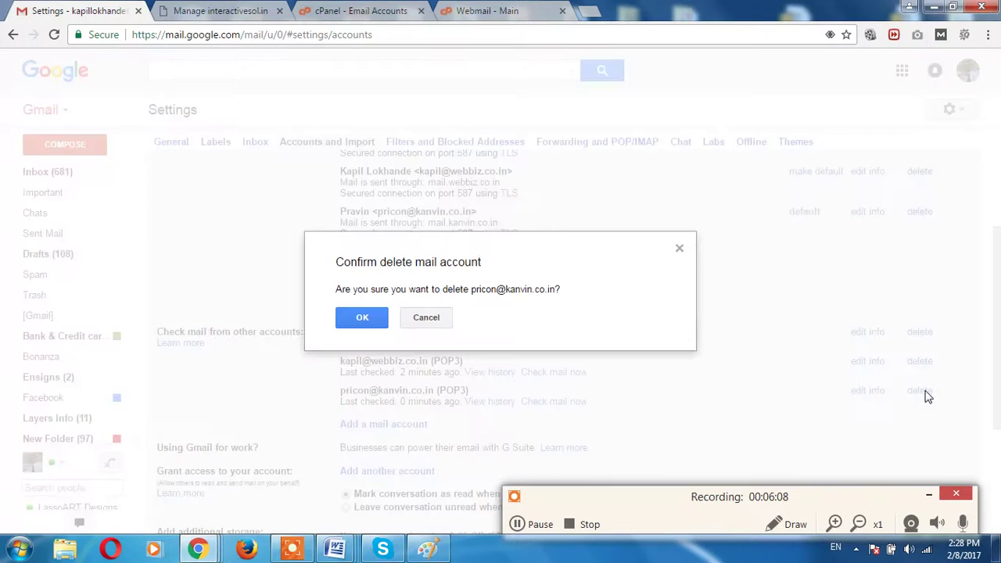
left_click(362, 318)
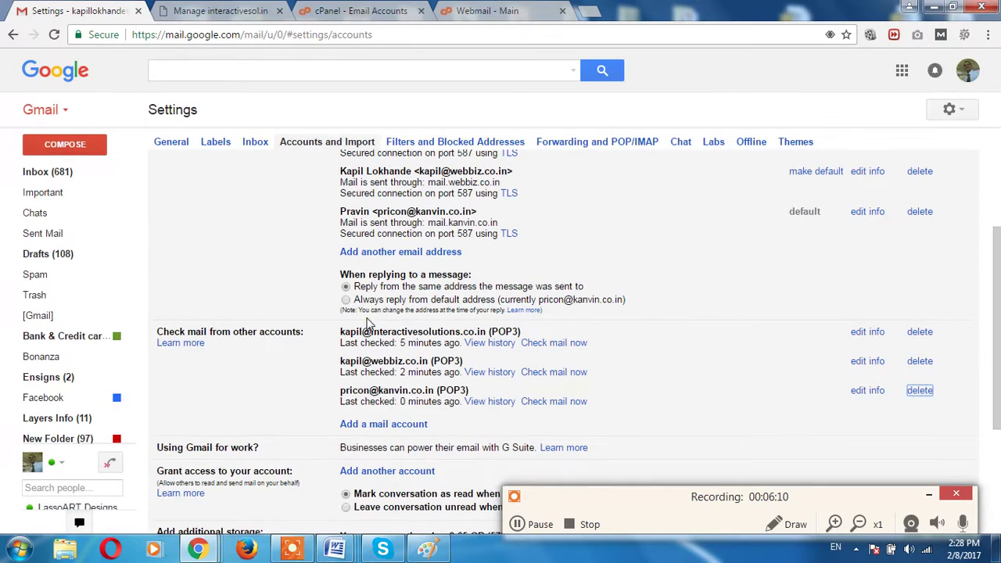
left_click(920, 213)
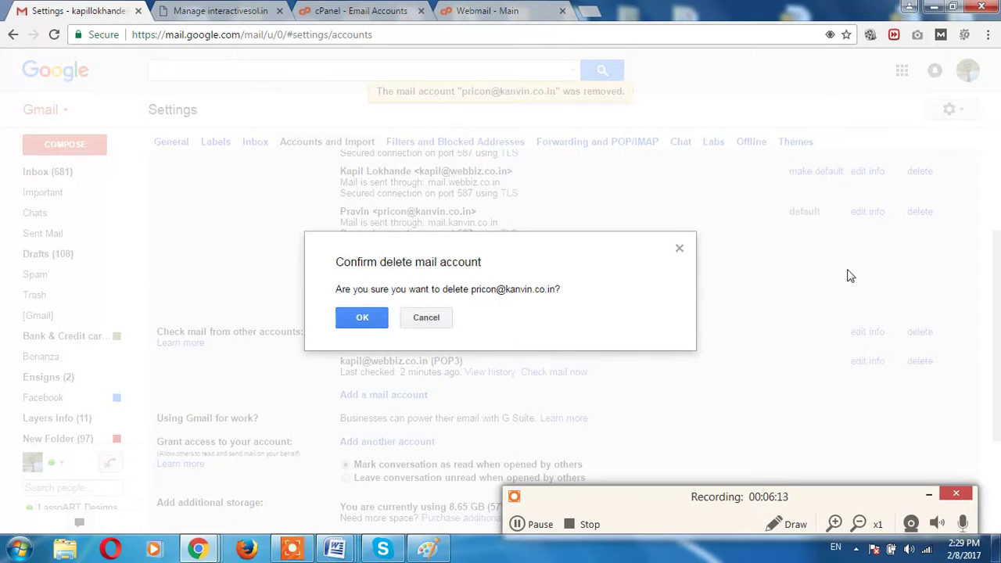
left_click(356, 318)
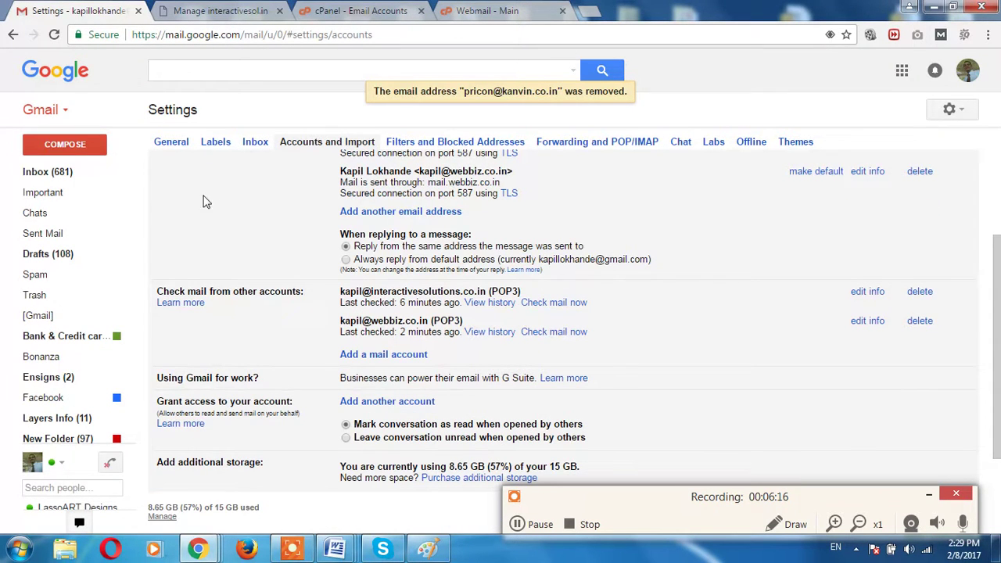
left_click(47, 173)
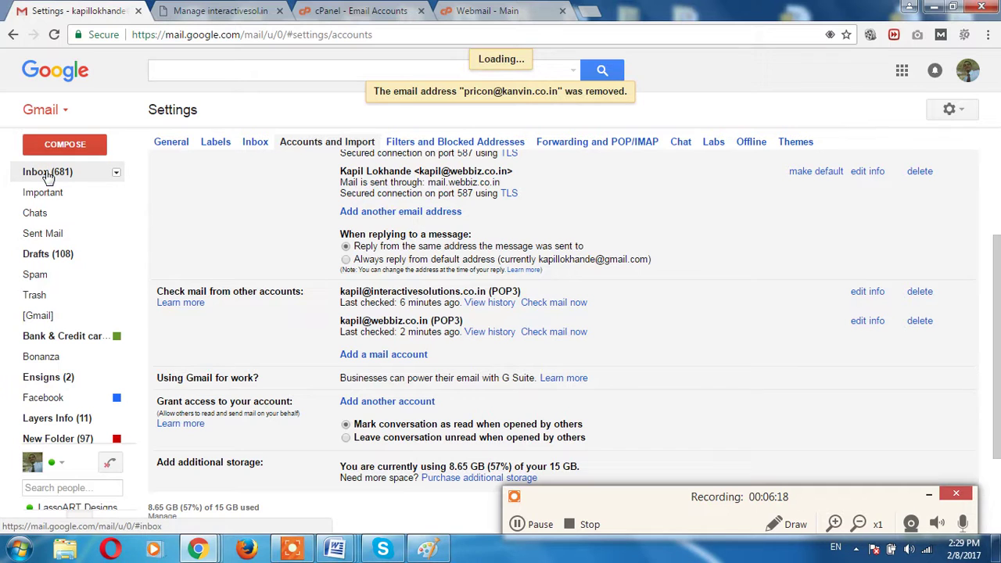